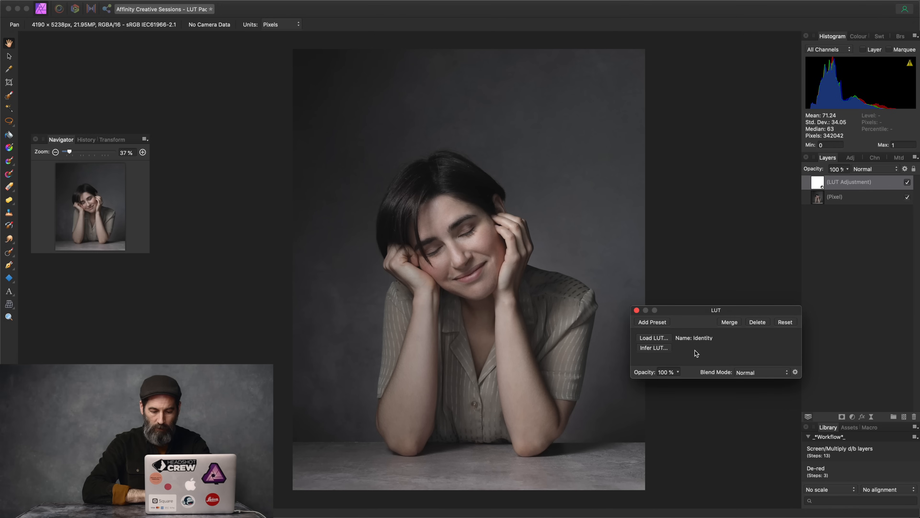
Step: Load the Bonus9-Lucia Table LUT from the Bonus 9 LUT Pack folder into the adjustment
click(661, 338)
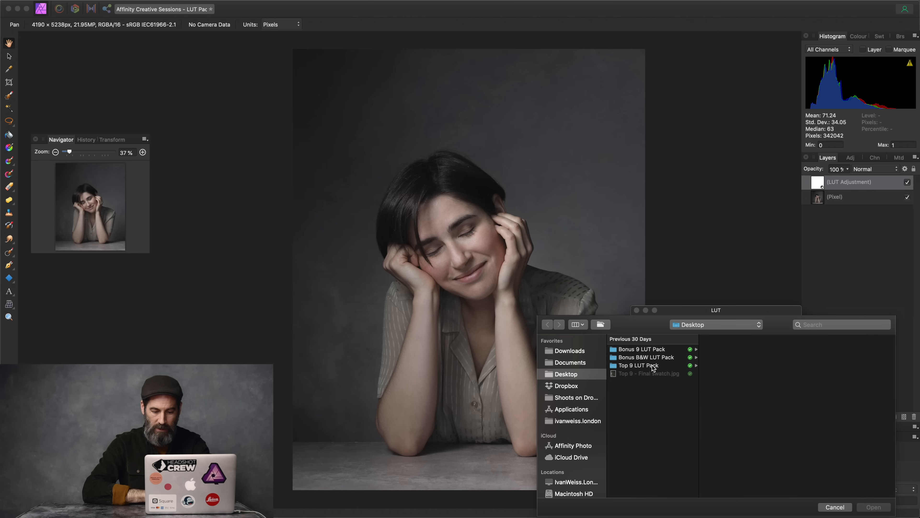
click(654, 350)
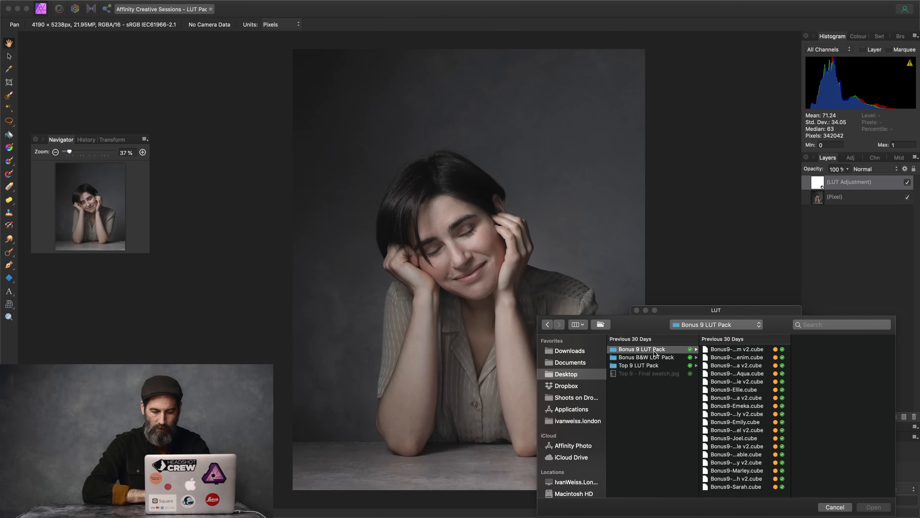
drag(791, 368, 817, 368)
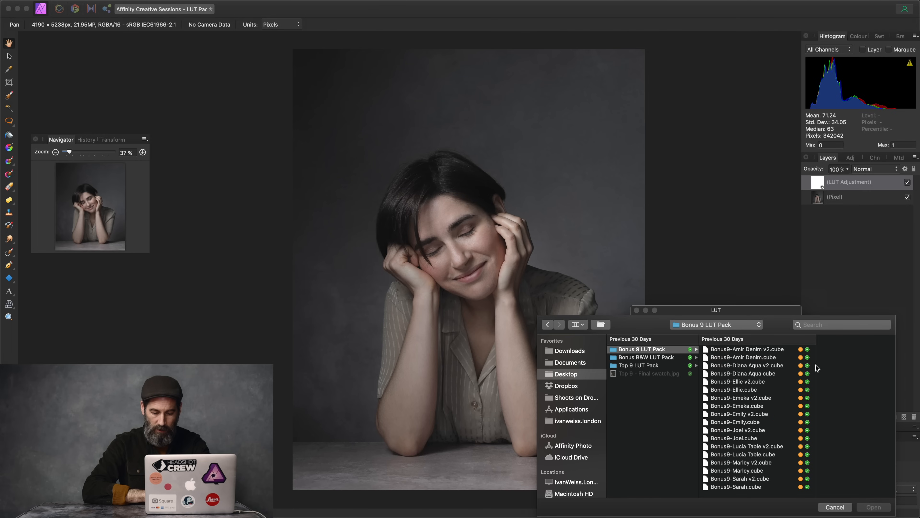
click(751, 456)
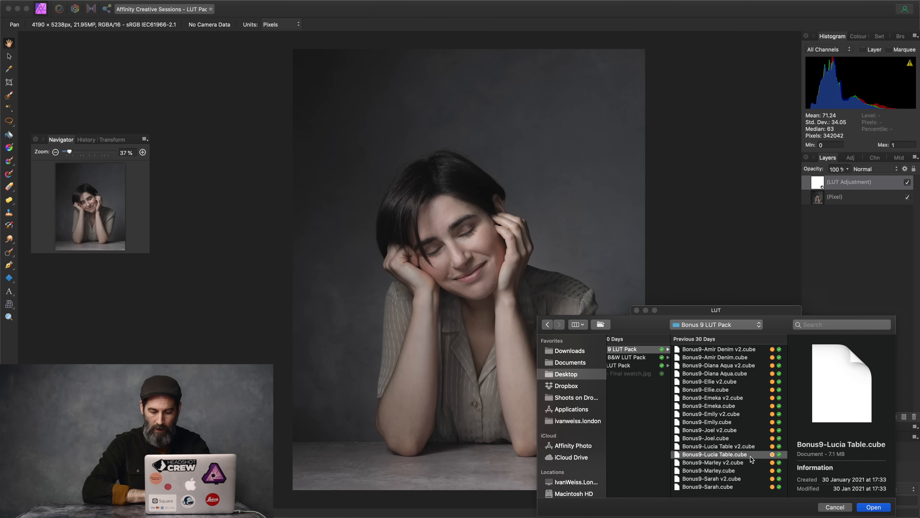
click(873, 507)
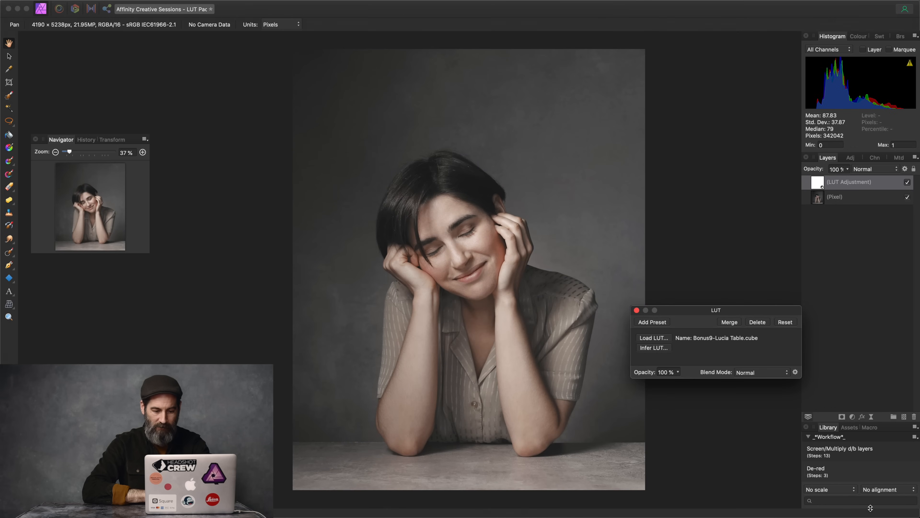
Step: Close the LUT settings and toggle the LUT layer off and on to compare with the original
click(637, 311)
click(907, 181)
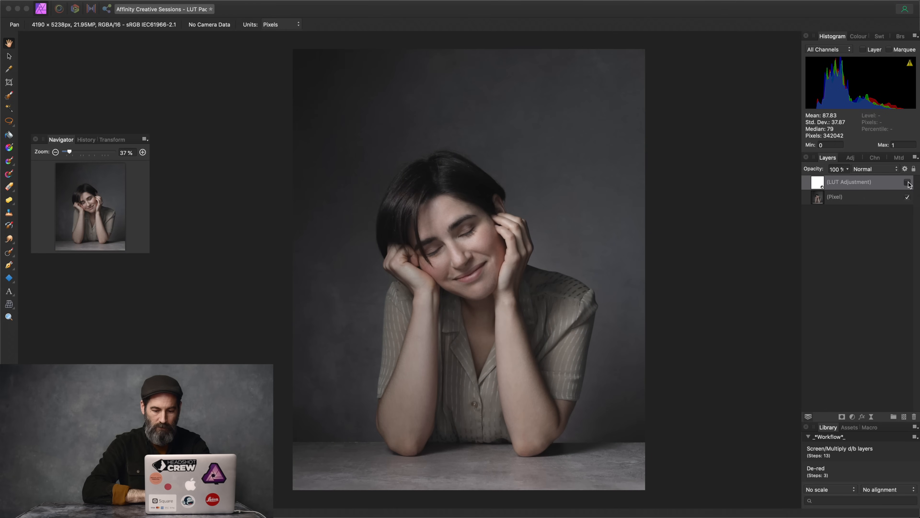
click(908, 182)
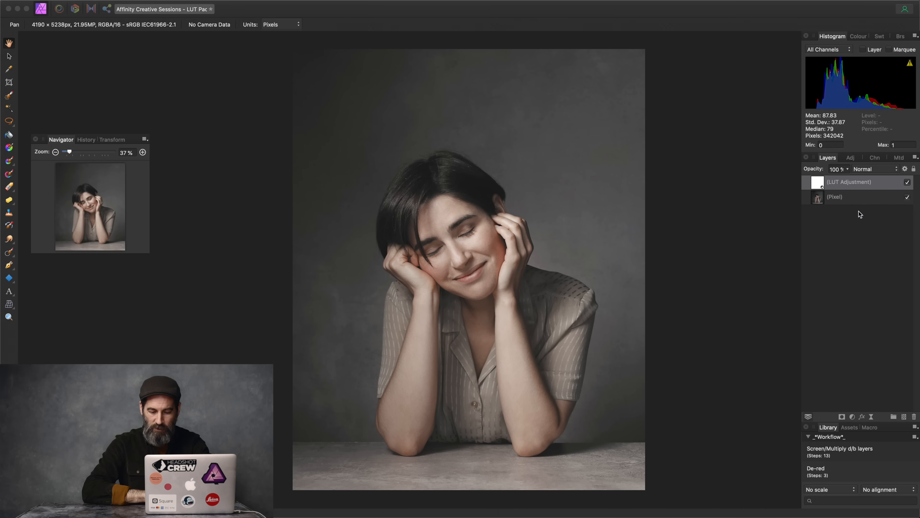
Step: Add a Levels adjustment with black level 9%, white level 91% and gamma 1.065
click(853, 418)
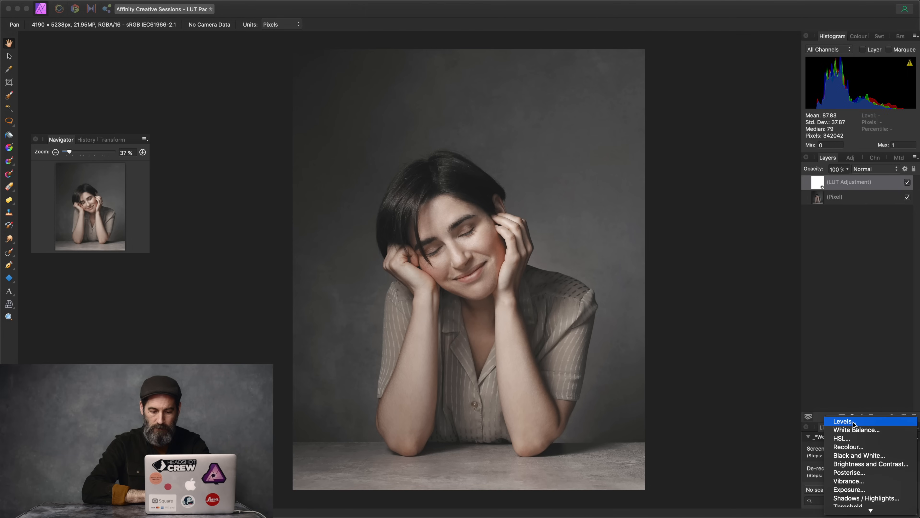
click(845, 421)
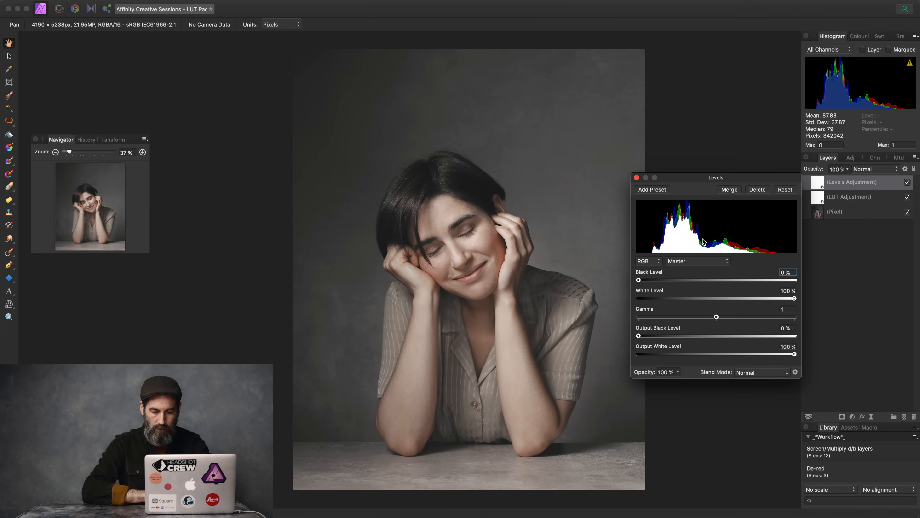
drag(638, 284, 653, 283)
drag(795, 299, 781, 298)
drag(716, 316, 722, 317)
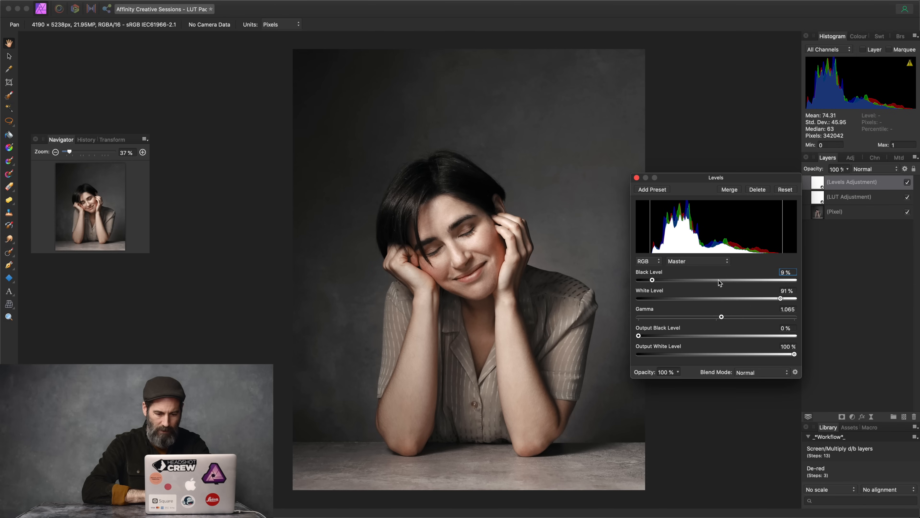
click(637, 178)
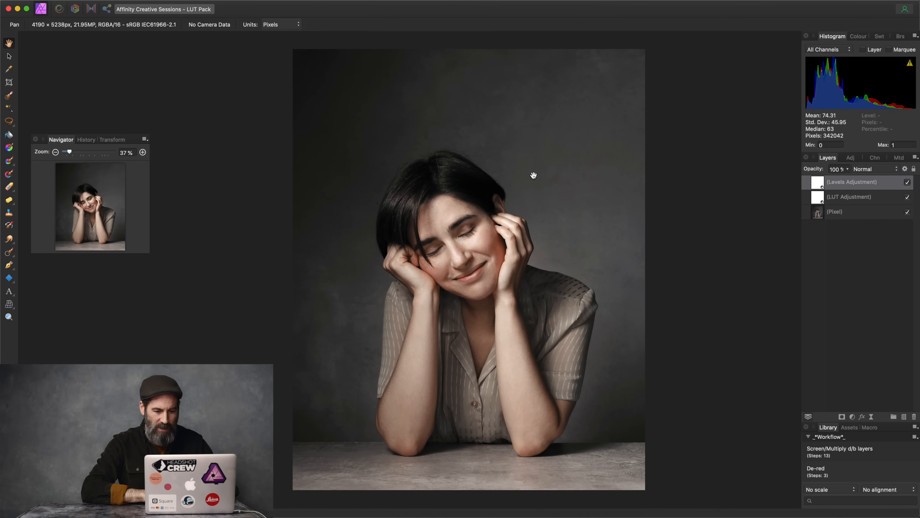
Step: At 200% zoom, move the Levels adjustment below the LUT, then back above it
key(super+2)
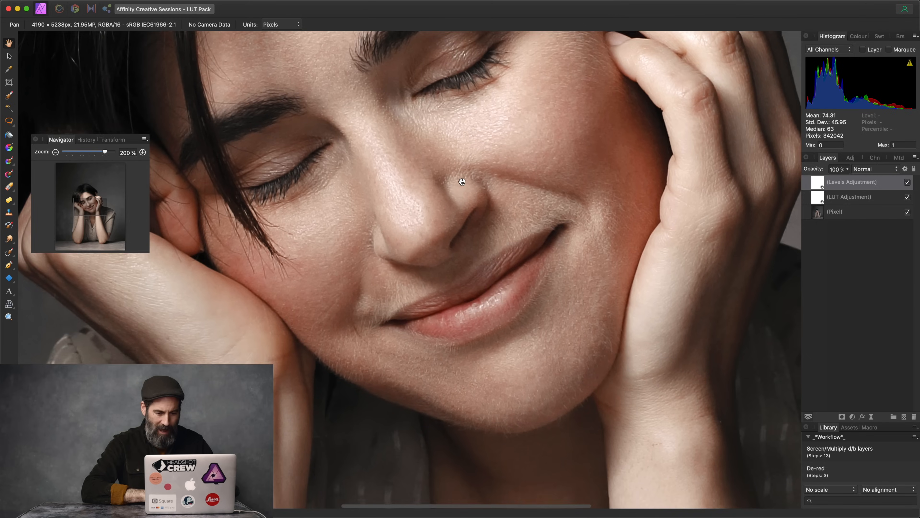
scroll(474, 174, up, 10)
scroll(476, 174, up, 10)
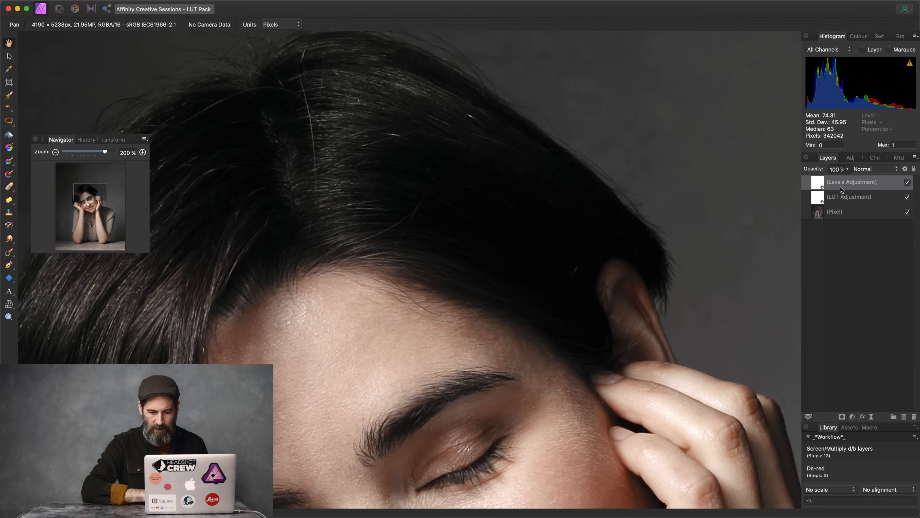
key(super+bracketleft)
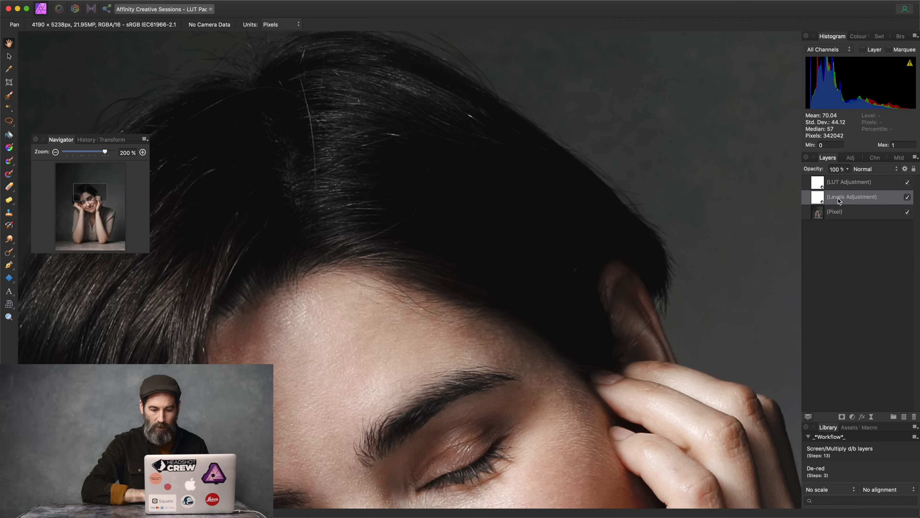
key(super+bracketright)
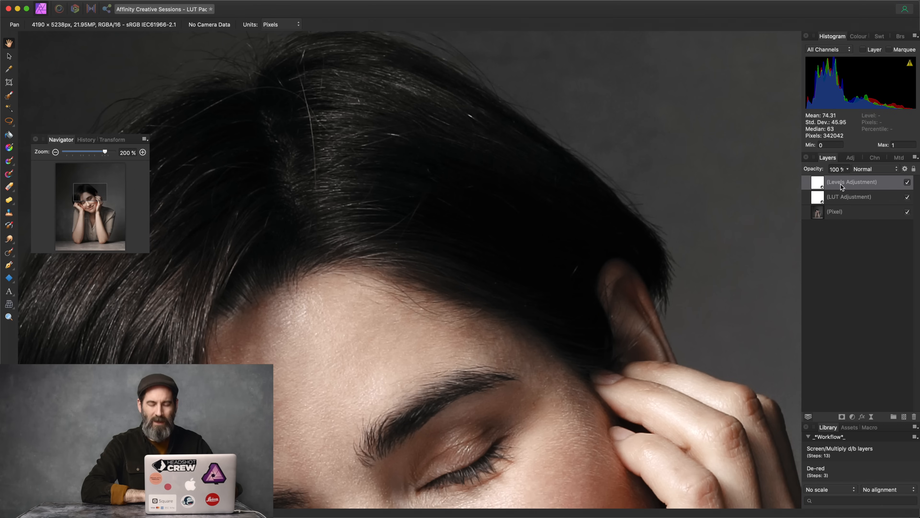
Step: Delete both adjustment layers, save the document, and fit the portrait in view
key(Delete)
key(Delete)
key(super+s)
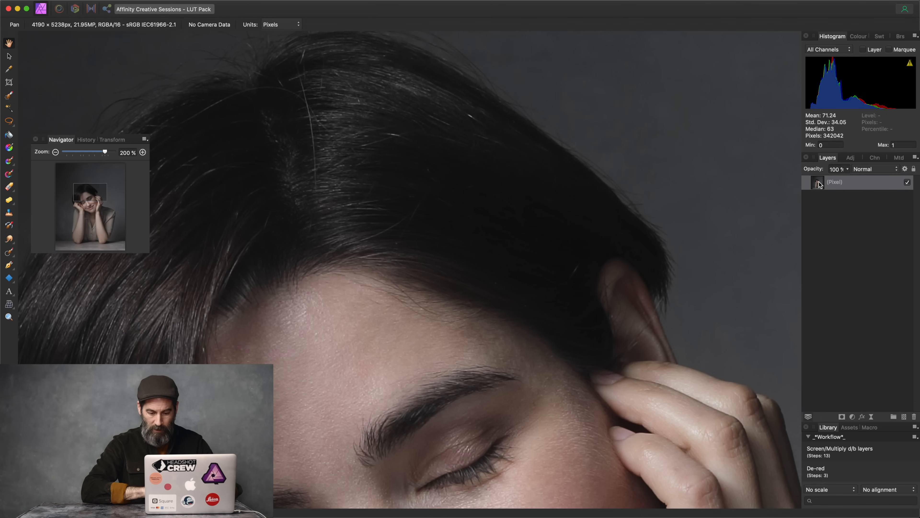
key(super+0)
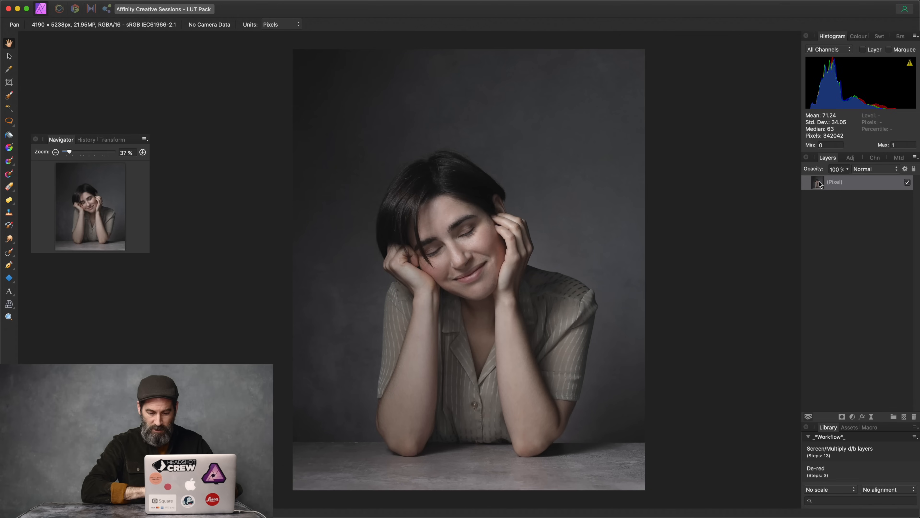
Step: Add a LUT adjustment loading Top9-Donya.cube from Desktop > Top 9 LUT Pack
click(855, 416)
click(857, 484)
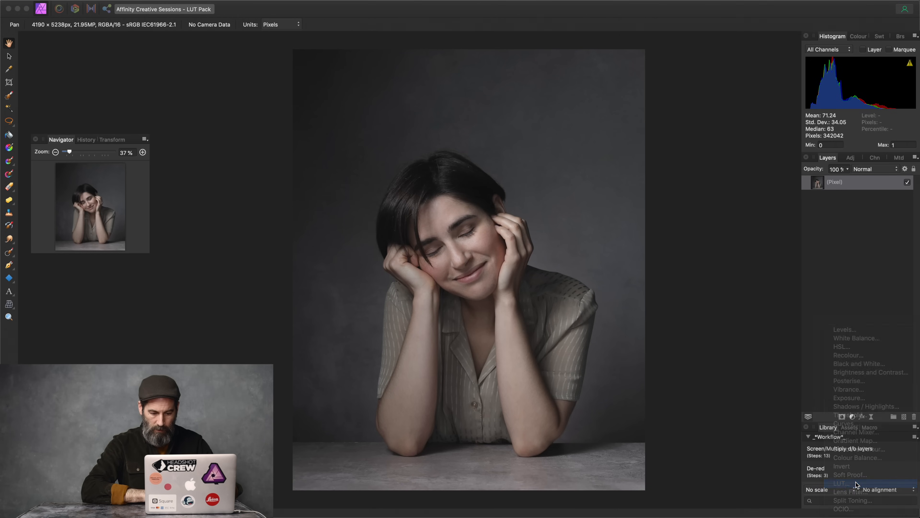
click(646, 339)
click(720, 325)
click(716, 332)
click(647, 366)
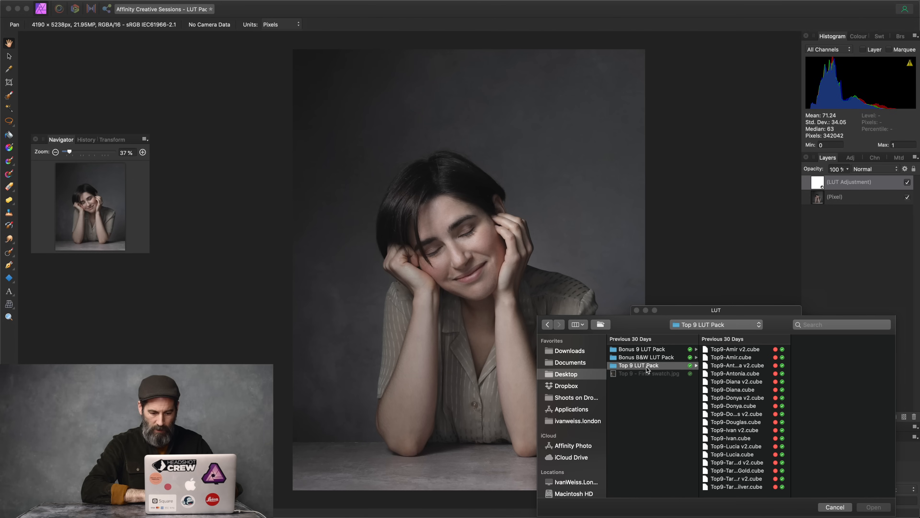
click(737, 406)
click(879, 507)
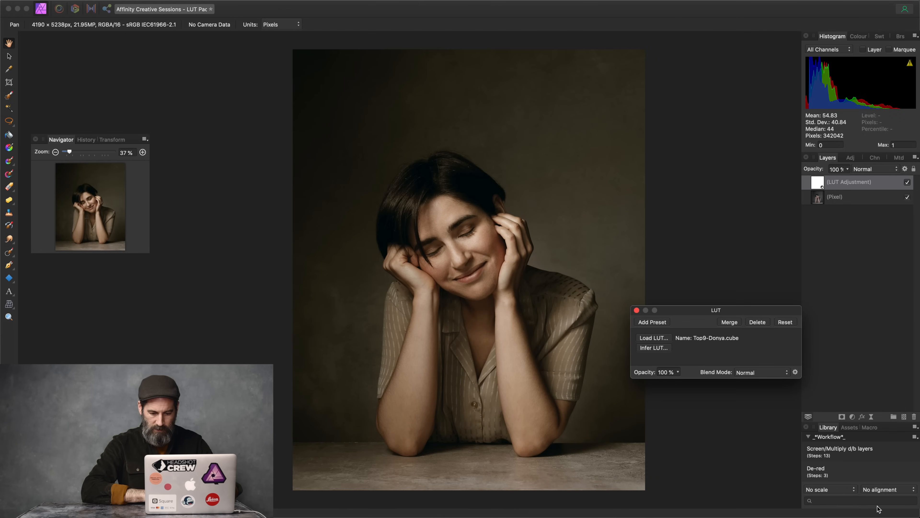
click(636, 310)
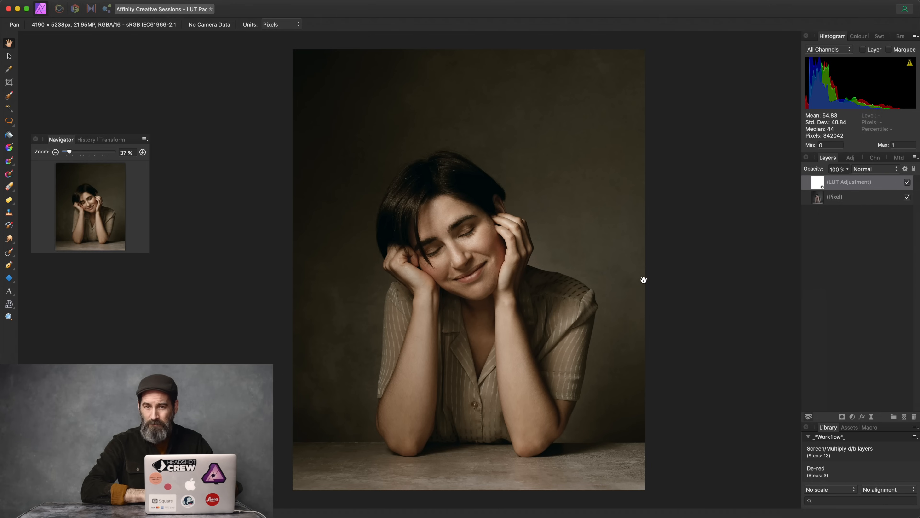
Step: Reduce the Donya LUT layer's opacity to 50%
click(815, 170)
drag(816, 171, 793, 175)
scroll(793, 173, down, 1)
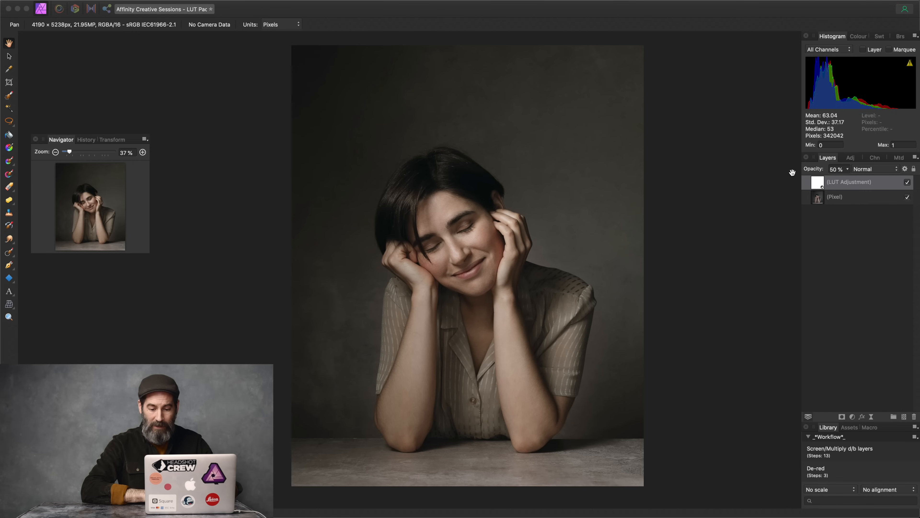
Step: Add a Levels adjustment above the LUT with white level 87% and black level 2%
click(852, 417)
click(854, 423)
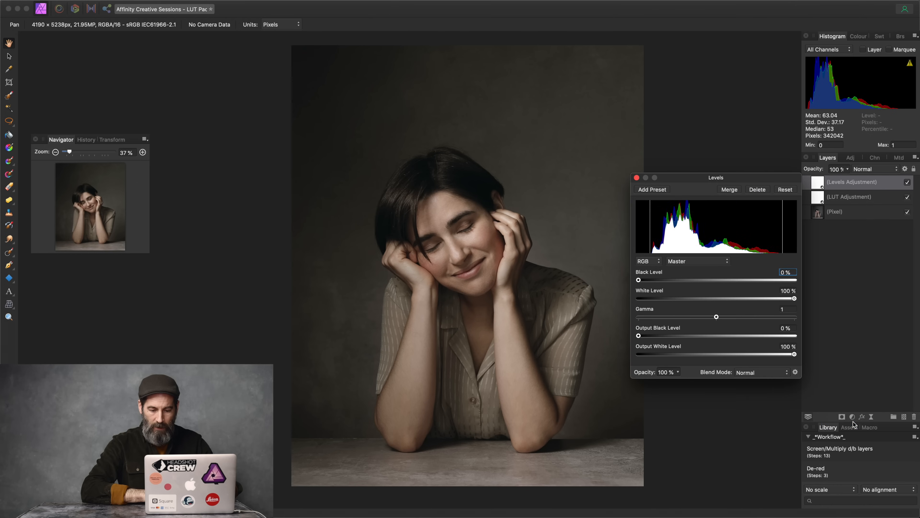
drag(794, 300, 775, 302)
drag(638, 281, 642, 282)
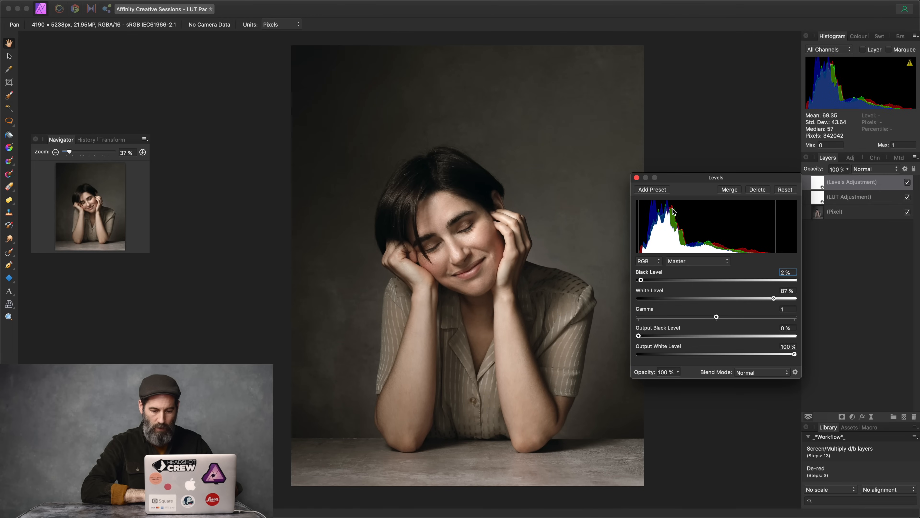
click(638, 177)
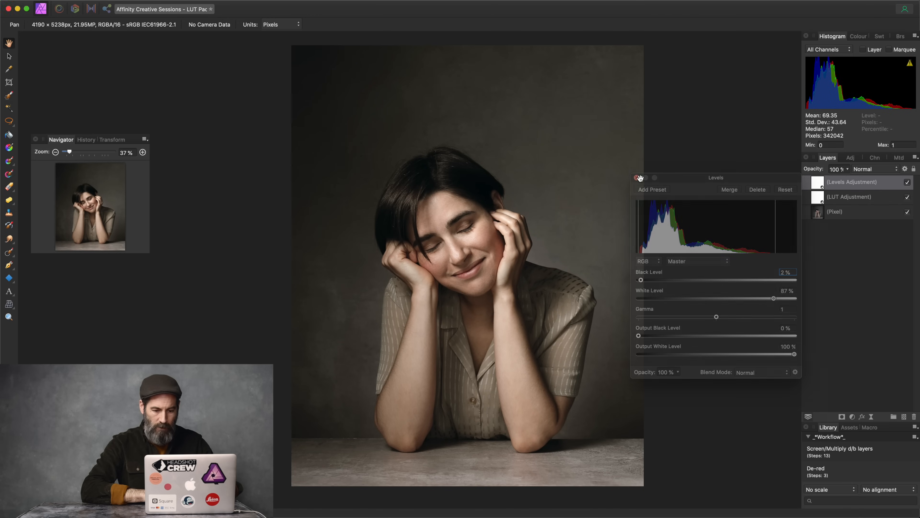
Step: Compare both adjustments hidden and shown, then delete them and save the document
shift+click(844, 198)
click(908, 182)
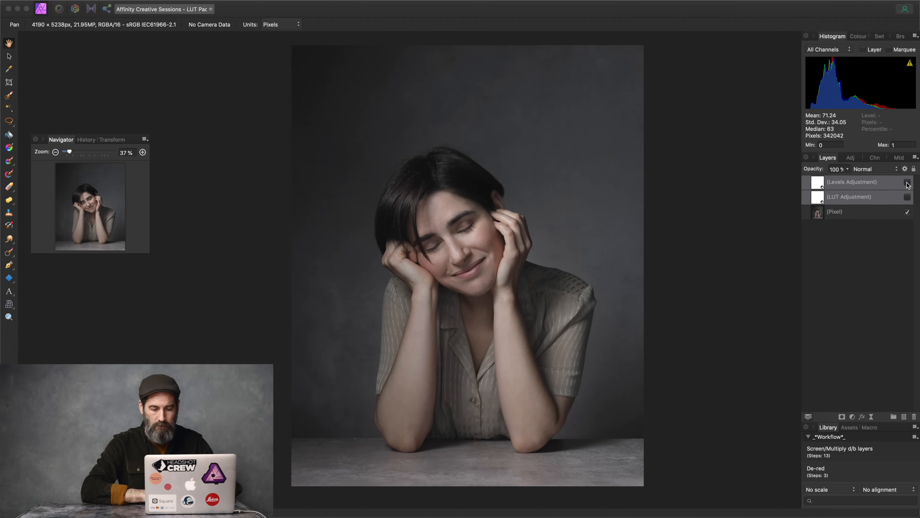
click(908, 182)
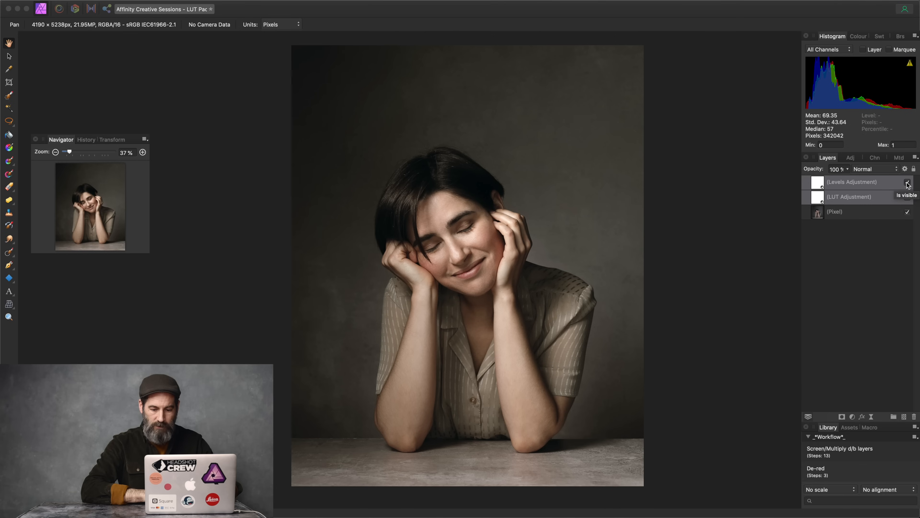
key(Delete)
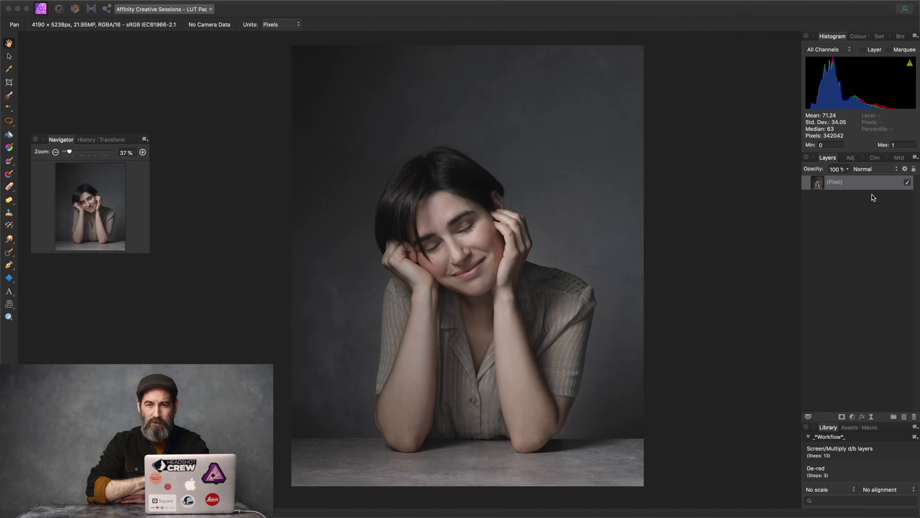
key(super+s)
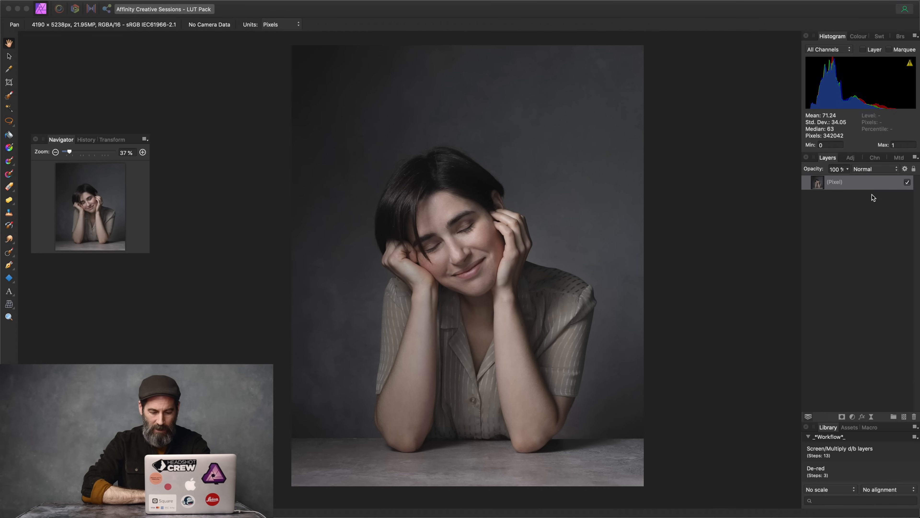
Step: Add a new LUT adjustment loading Bonus9-Emeka.cube from Desktop > Bonus 9 LUT Pack
click(853, 416)
click(845, 483)
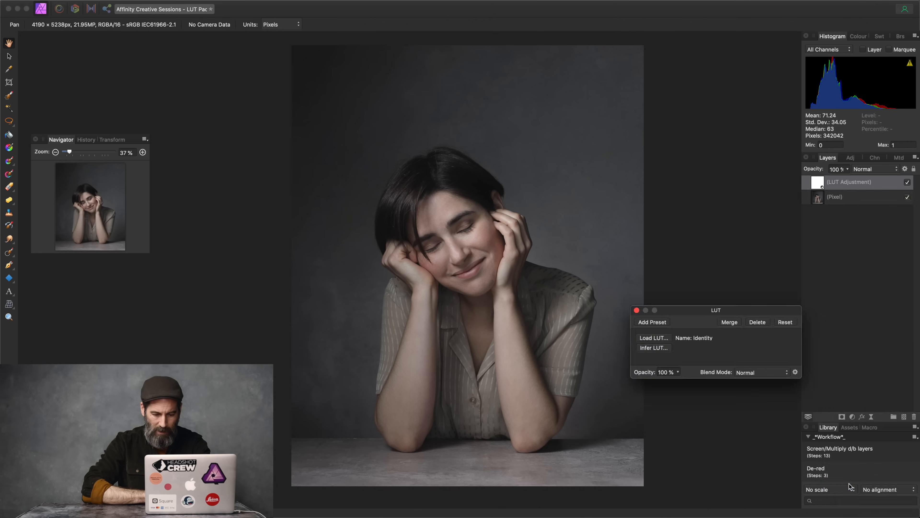
click(655, 338)
click(722, 325)
click(722, 334)
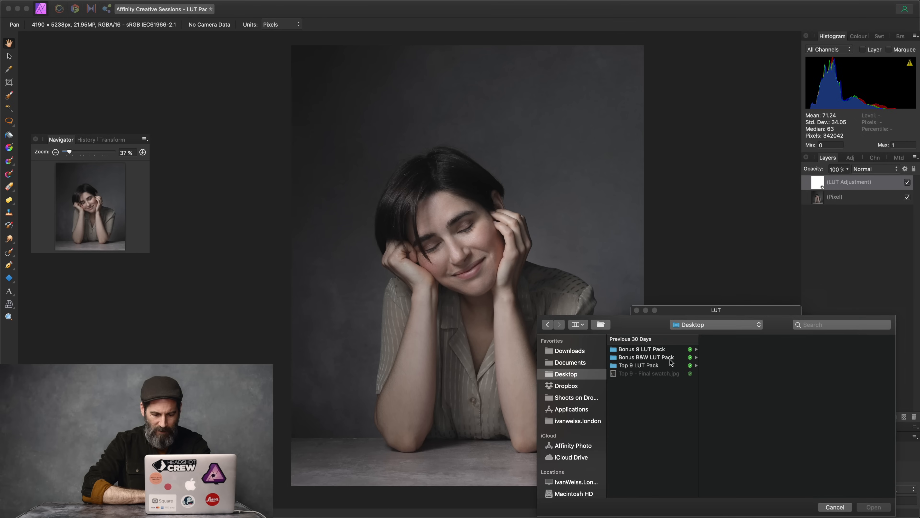
click(658, 350)
click(747, 407)
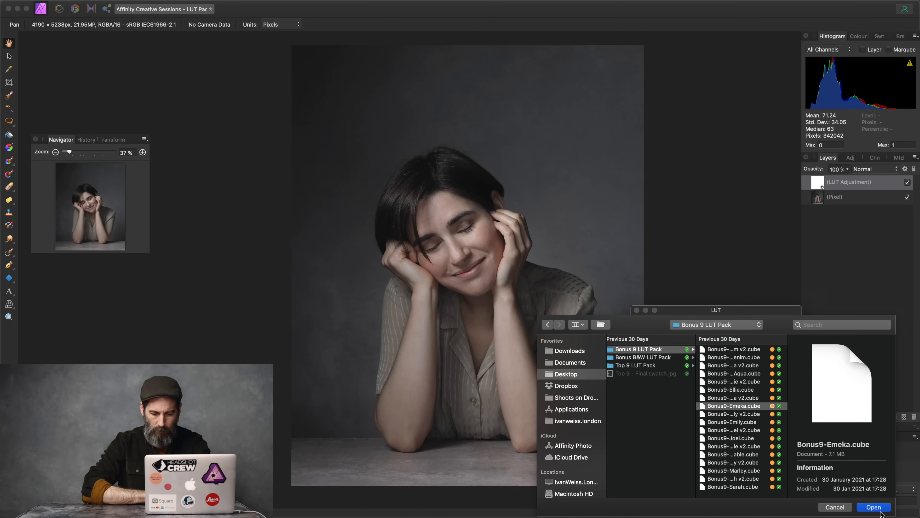
click(879, 509)
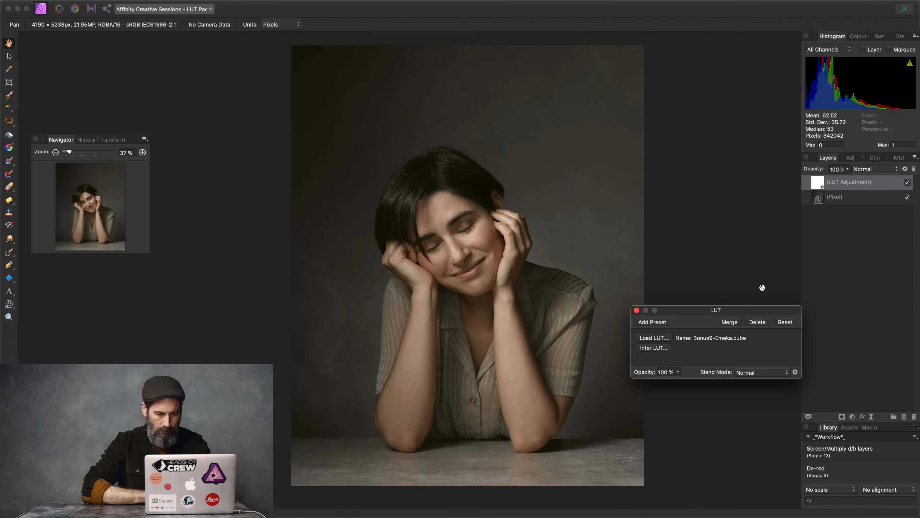
click(637, 310)
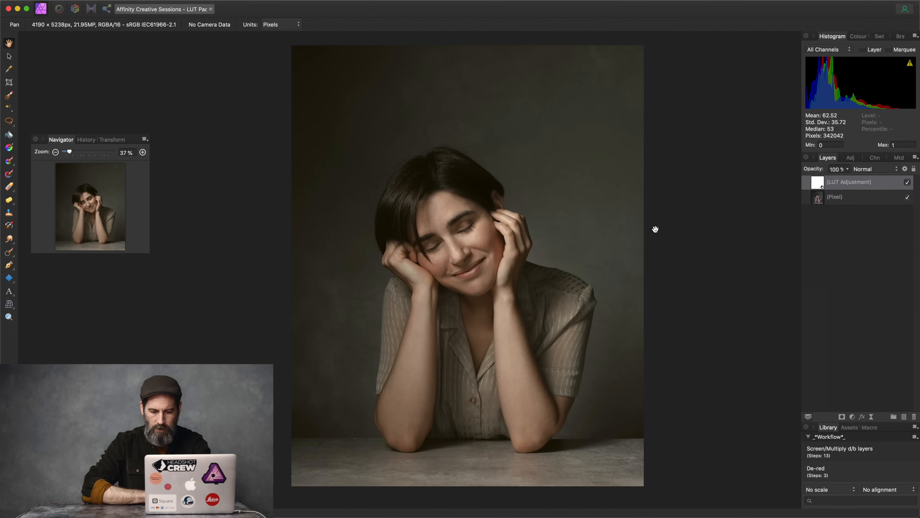
Step: Shape the Emeka LUT's underlying composition blend range into a smooth non-linear curve dropping in the highlights
click(906, 170)
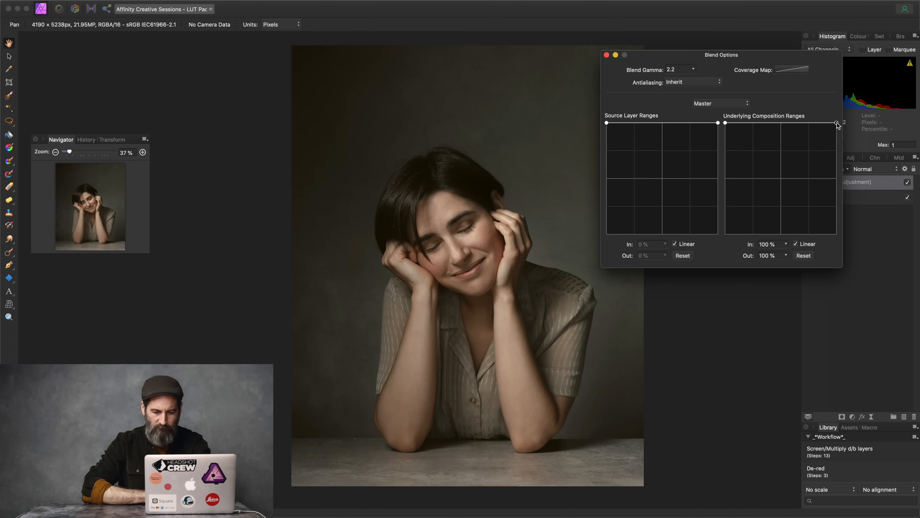
drag(837, 123, 839, 235)
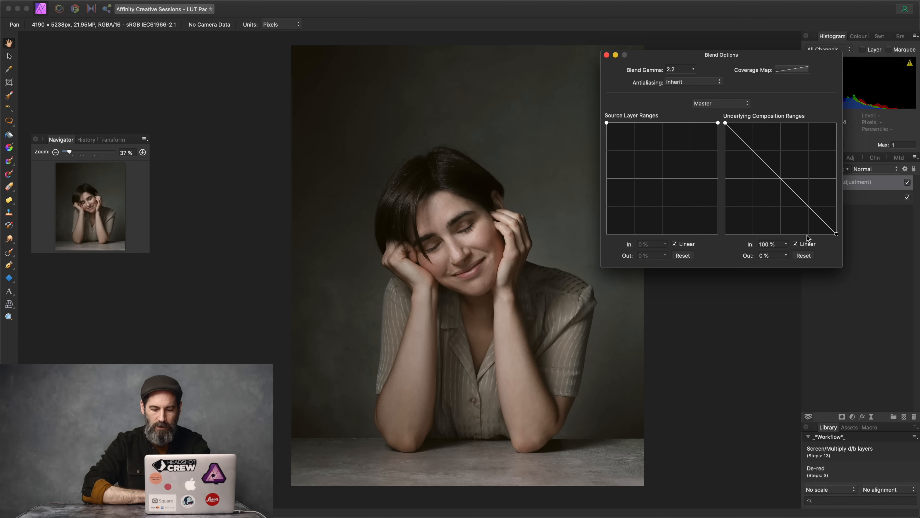
drag(783, 180, 768, 188)
drag(741, 148, 749, 141)
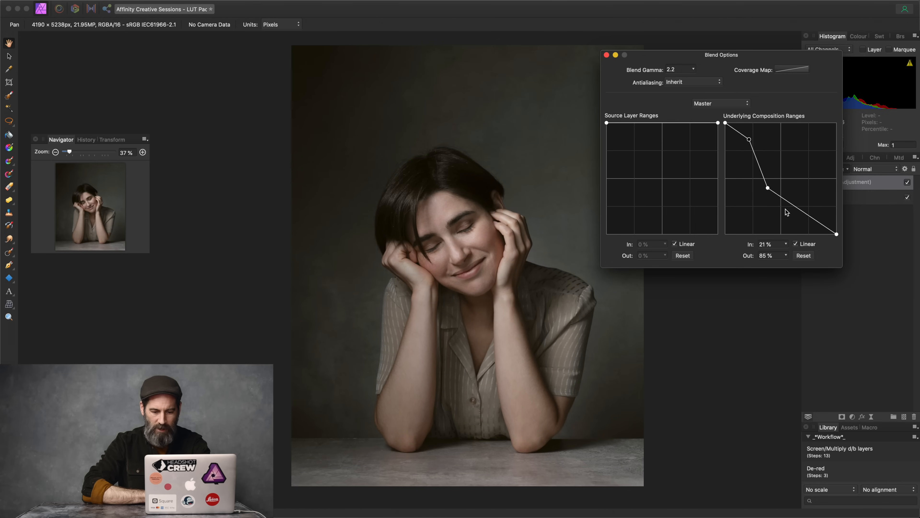
click(796, 244)
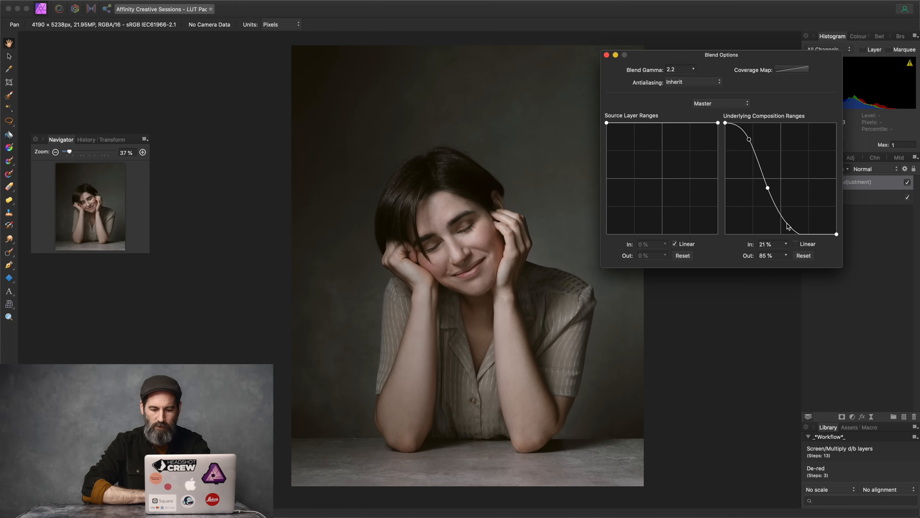
drag(790, 227, 796, 227)
click(749, 140)
drag(750, 141, 750, 140)
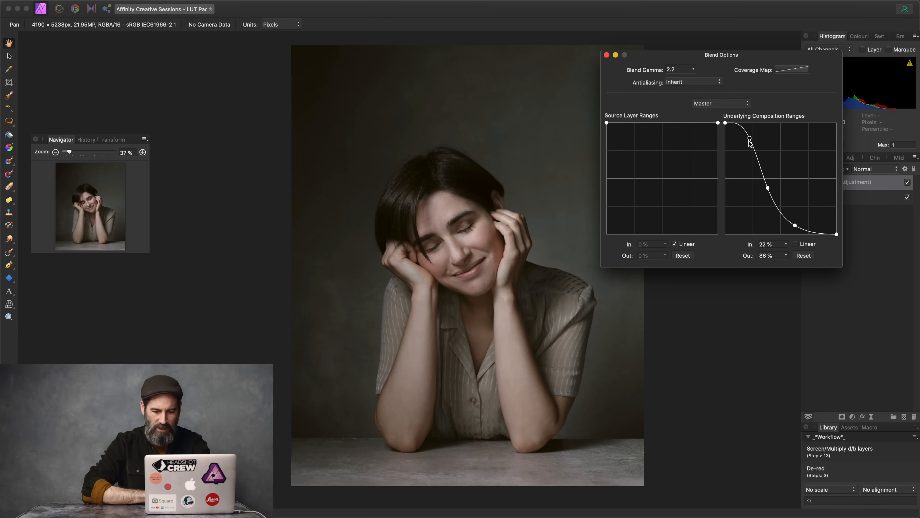
click(606, 55)
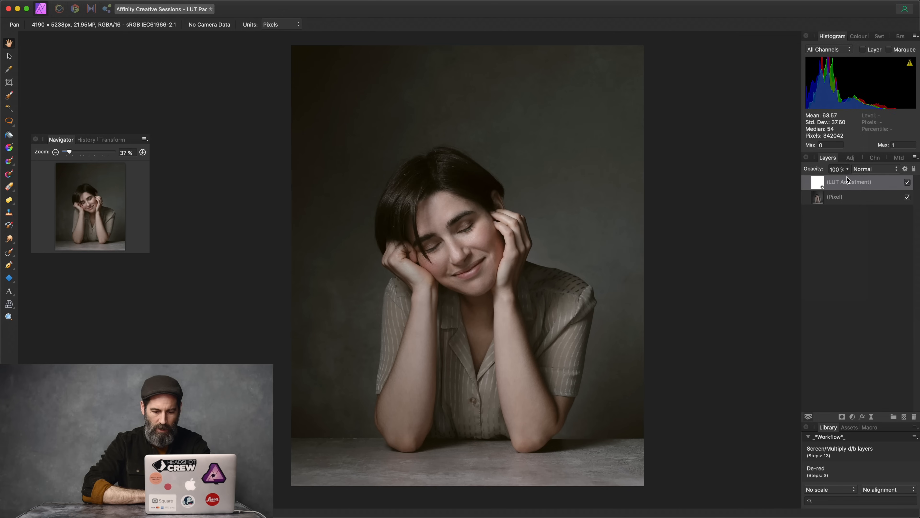
Step: Add a second LUT adjustment layer loading Bonus9-Emily v2.cube
click(852, 417)
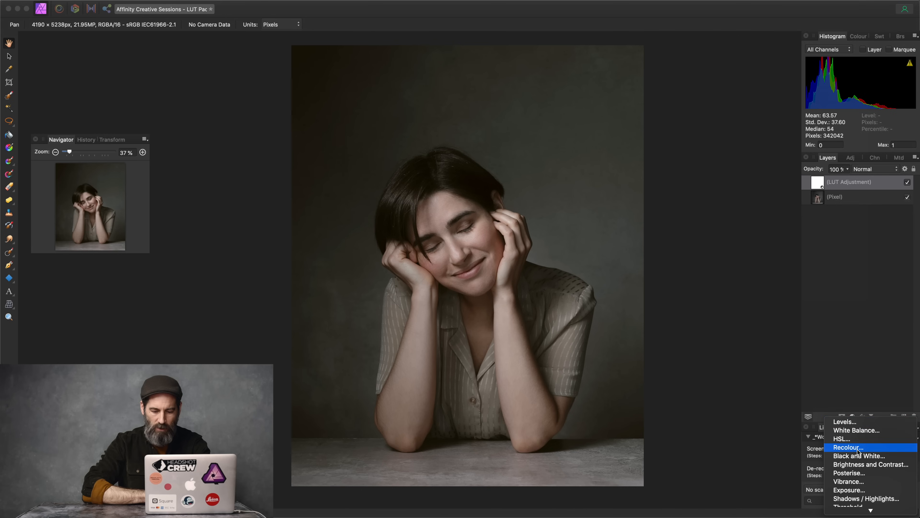
click(843, 483)
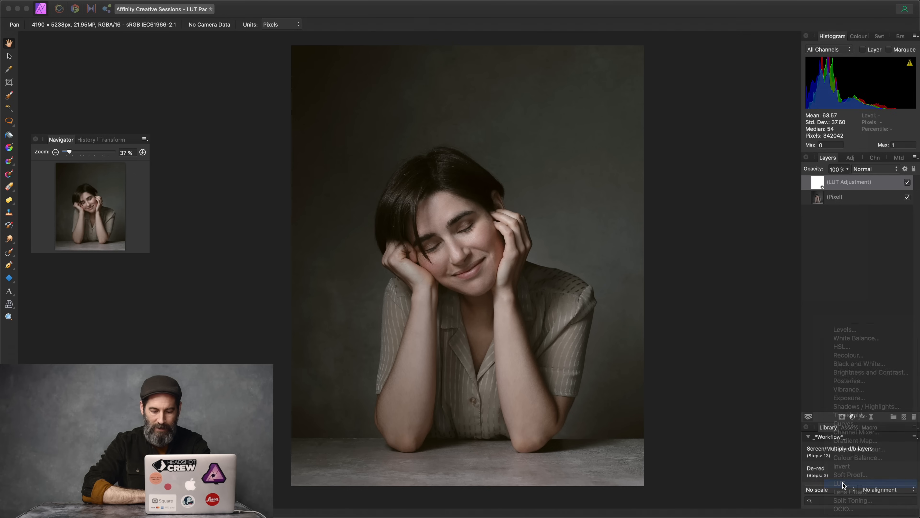
click(665, 338)
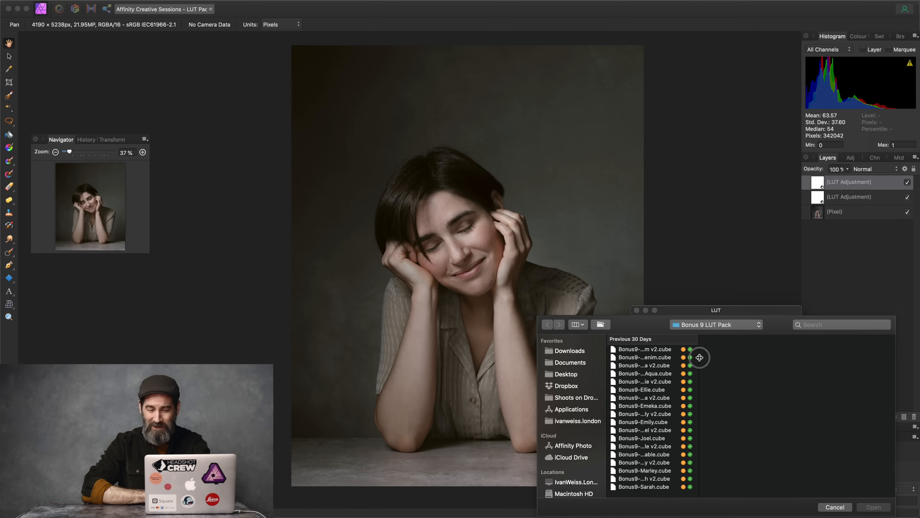
drag(699, 357, 713, 357)
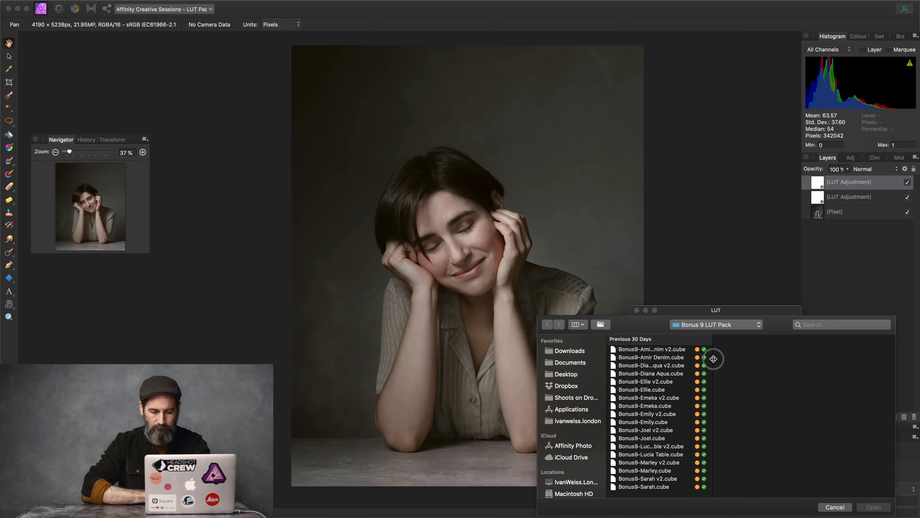
click(667, 414)
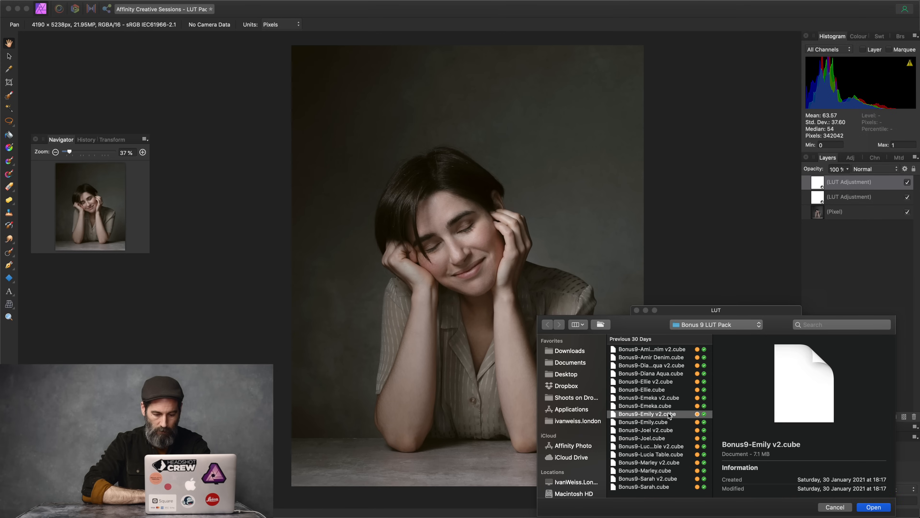
click(875, 507)
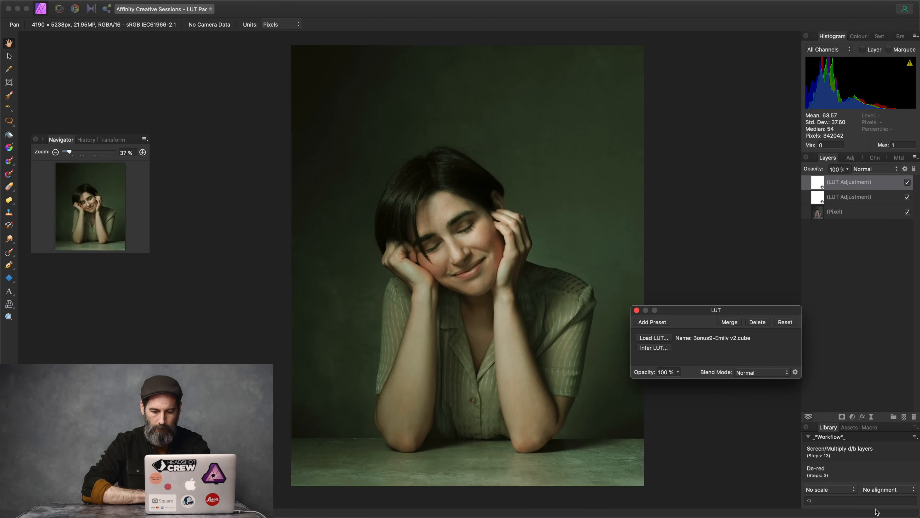
Step: Give the Emily v2 LUT a smooth S-shaped underlying blend range that fades it out in the shadows
click(904, 170)
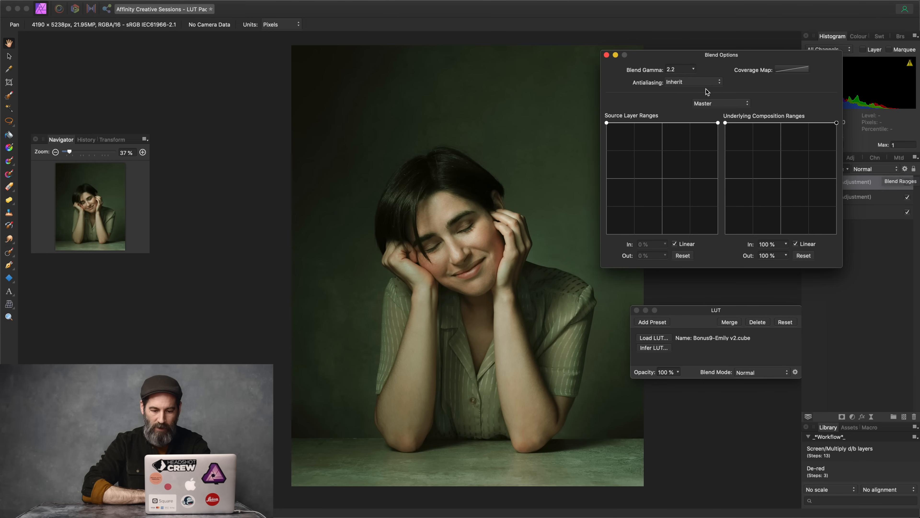
drag(724, 123, 725, 241)
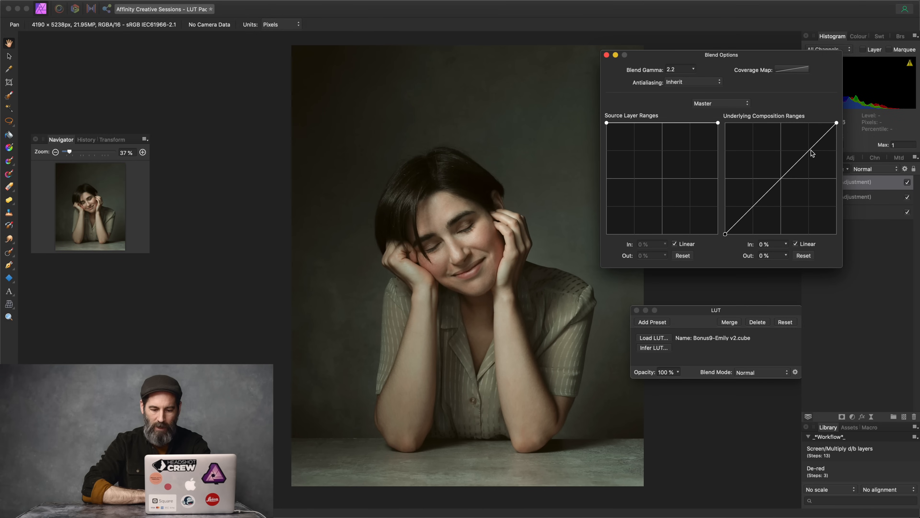
drag(810, 153, 808, 141)
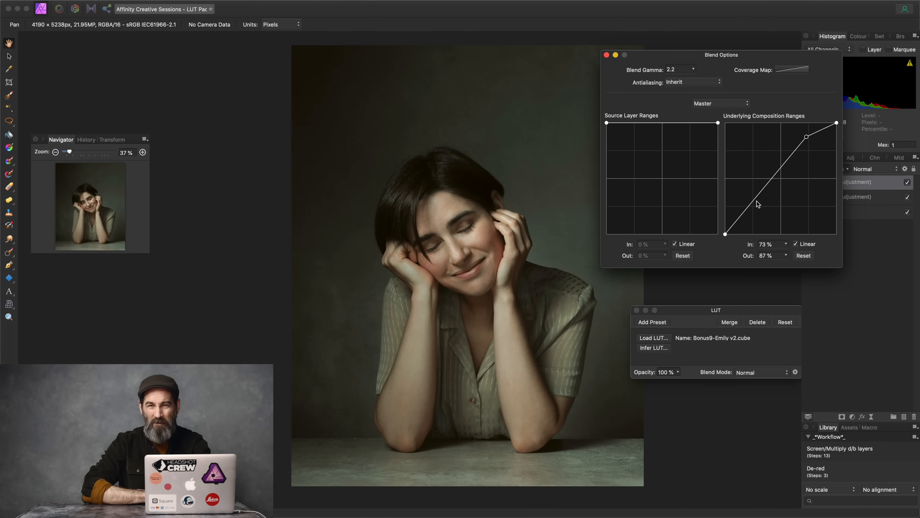
drag(755, 204, 765, 216)
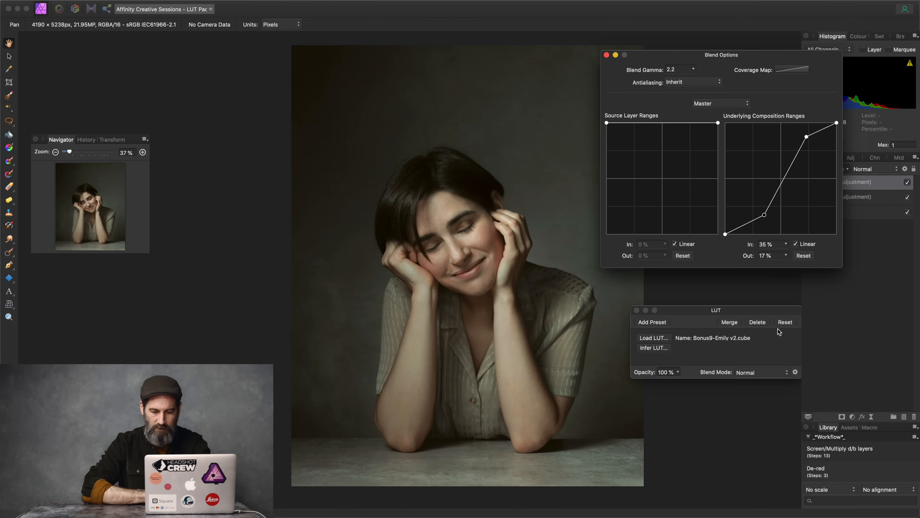
click(795, 244)
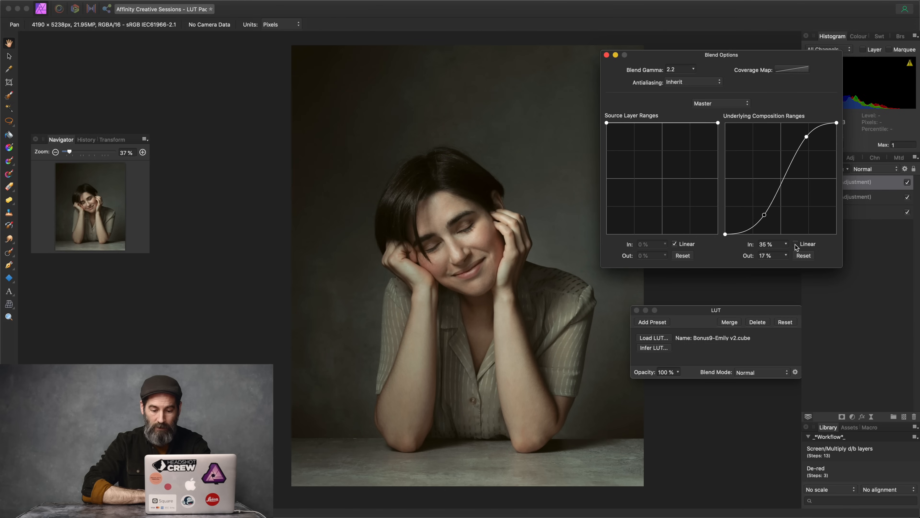
click(607, 55)
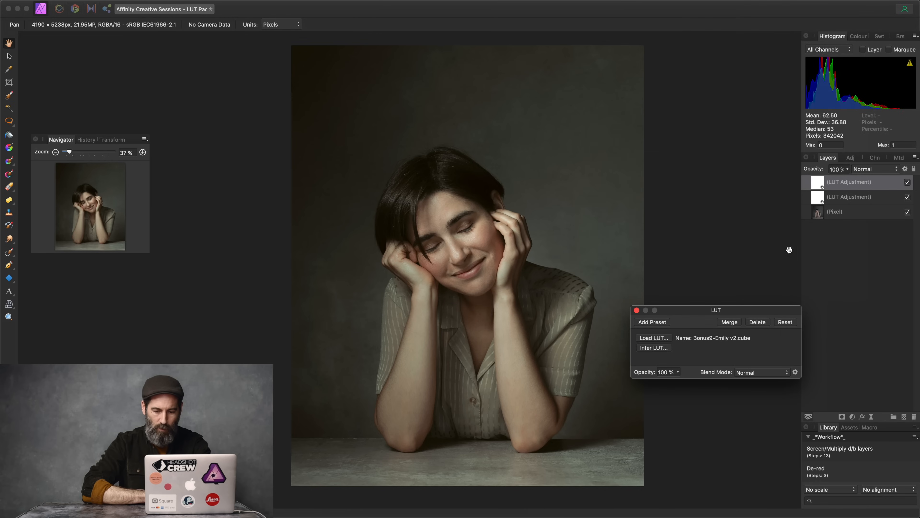
Step: Compare the grade with each LUT layer hidden and shown, then delete the LUT layers
click(636, 310)
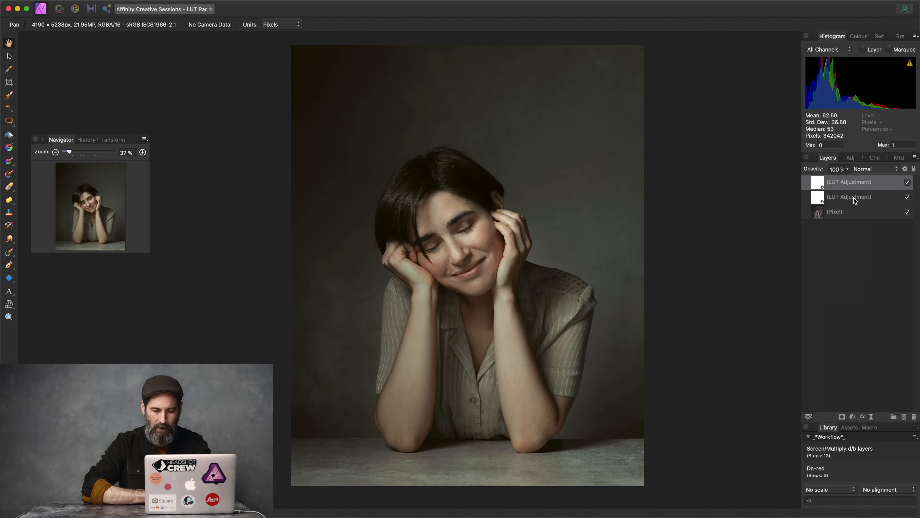
click(908, 182)
click(907, 198)
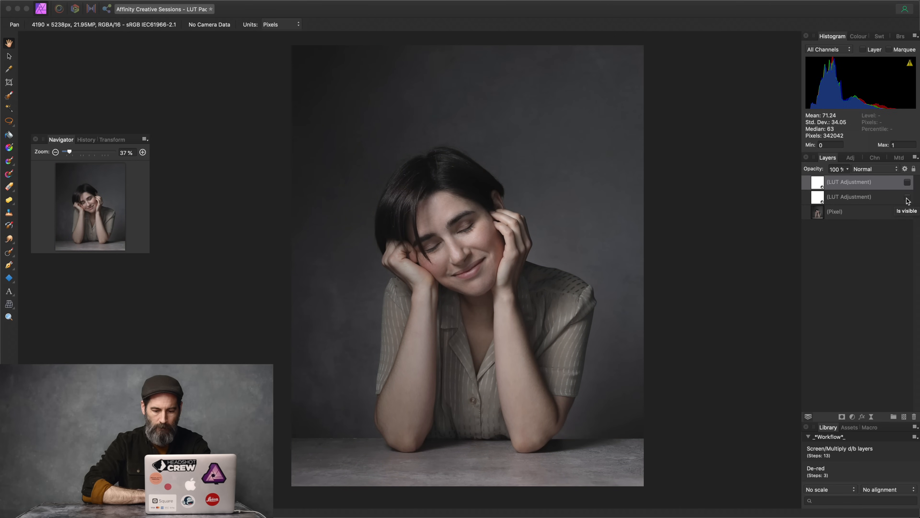
click(908, 198)
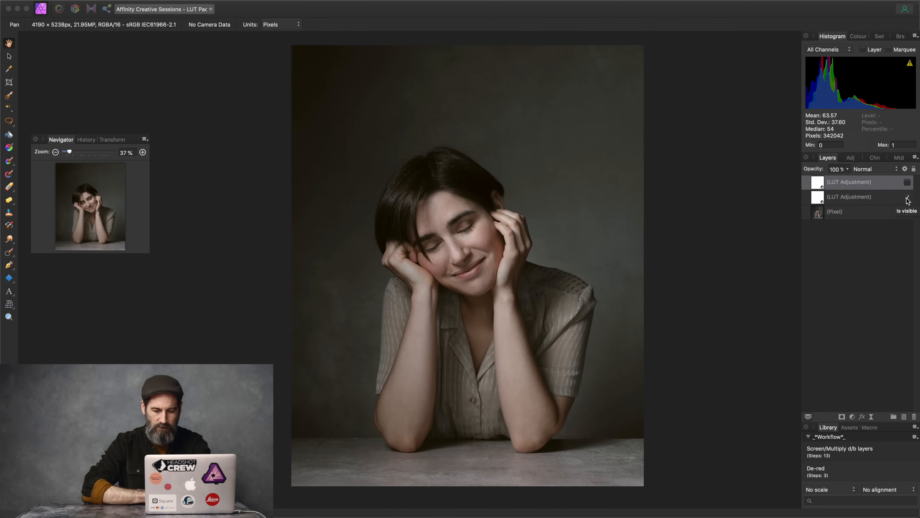
click(908, 182)
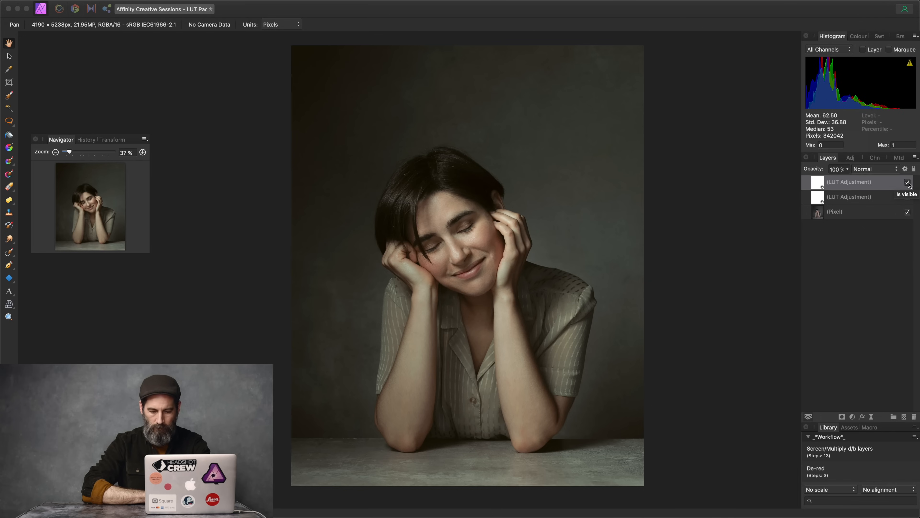
key(Delete)
key(Delete)
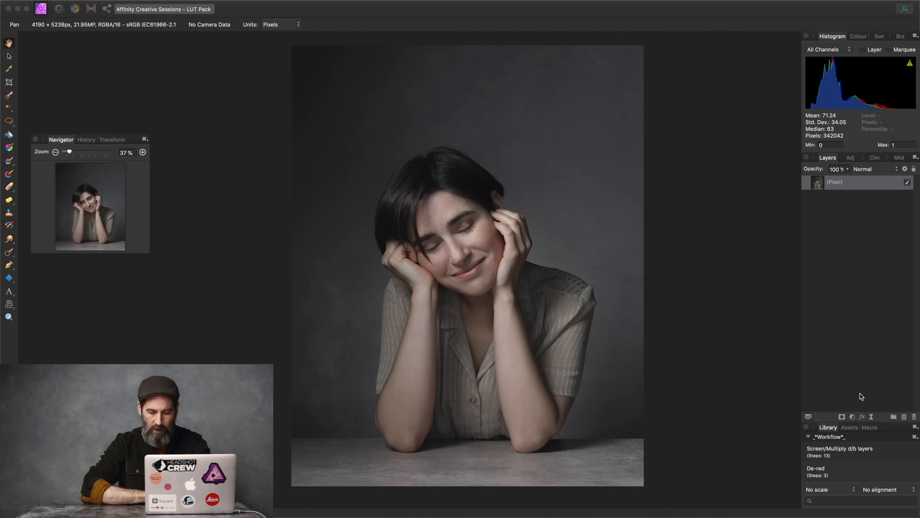
Step: Add a LUT adjustment layer loaded with Bonus9-Emily.cube, giving the portrait an olive-green grade
click(856, 417)
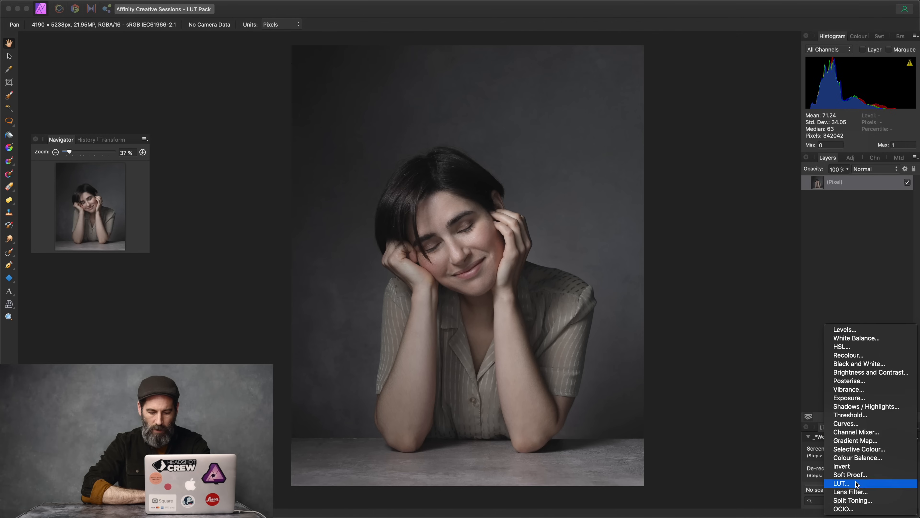
click(857, 483)
click(654, 337)
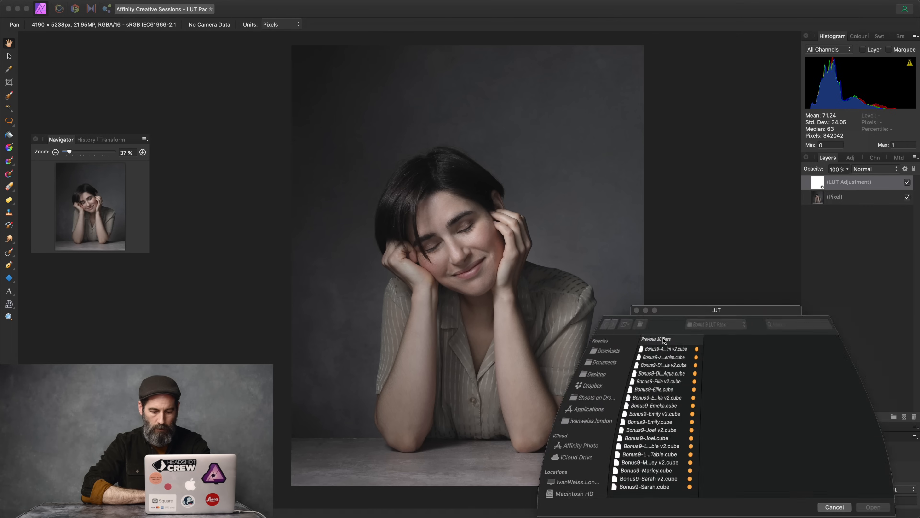
click(654, 423)
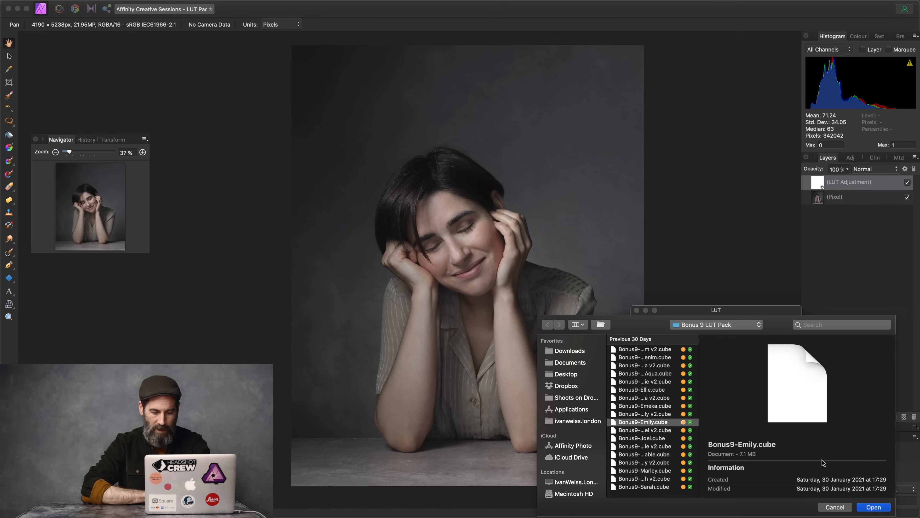
click(874, 507)
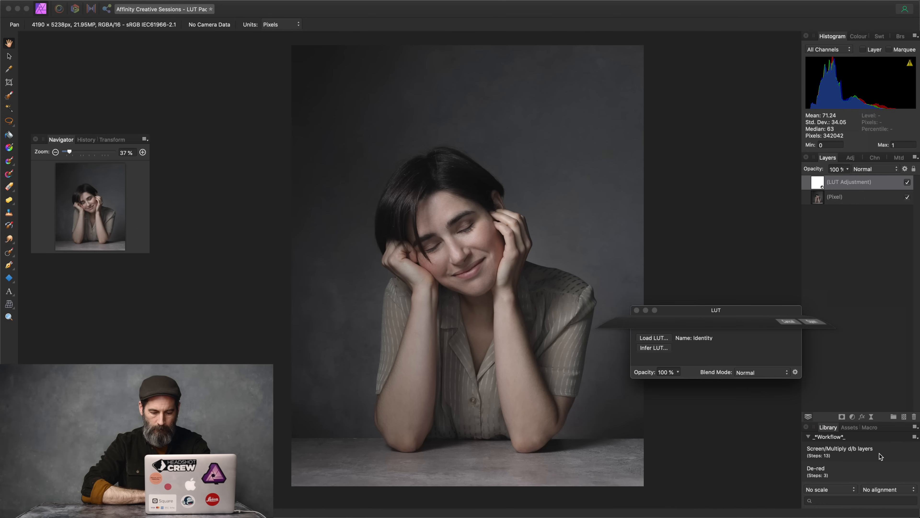
click(637, 311)
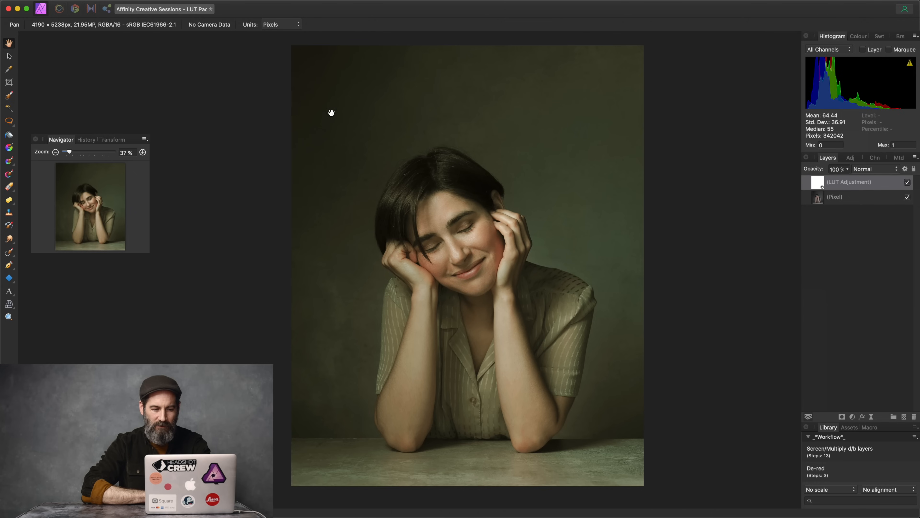
click(10, 148)
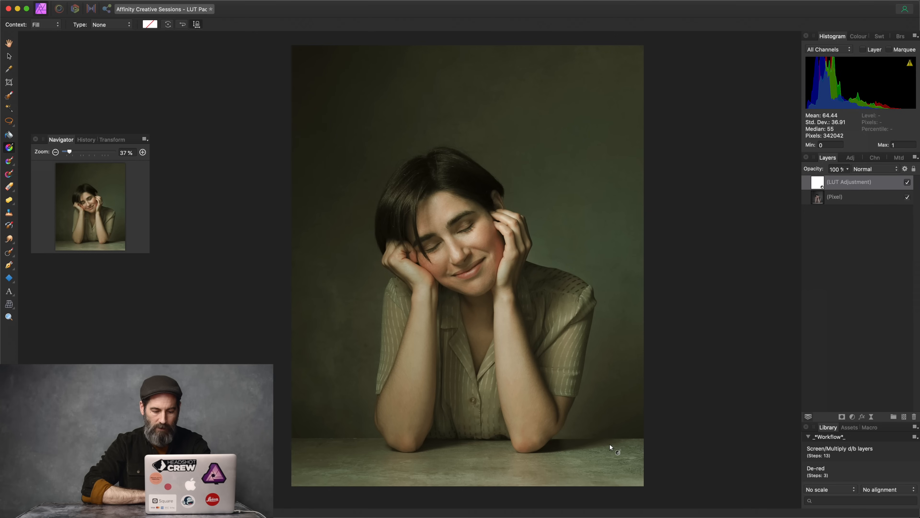
Step: Mask the Emily LUT with a diagonal linear gradient, adjusting its midpoint and end handle and adding a stop
drag(610, 444, 293, 47)
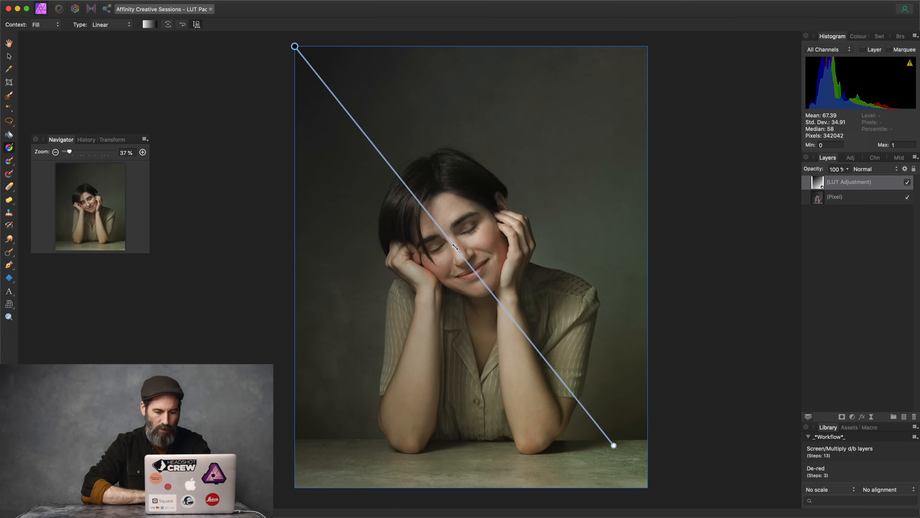
drag(455, 247, 409, 189)
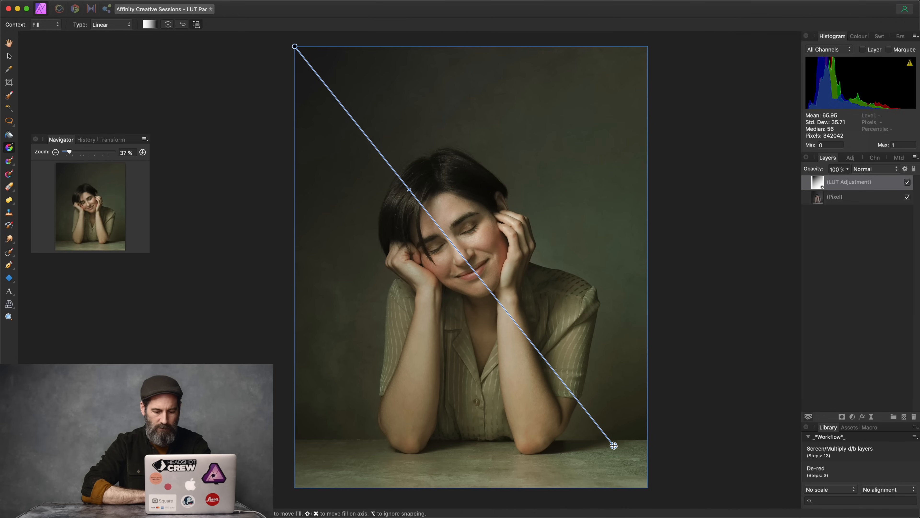
drag(614, 445, 589, 320)
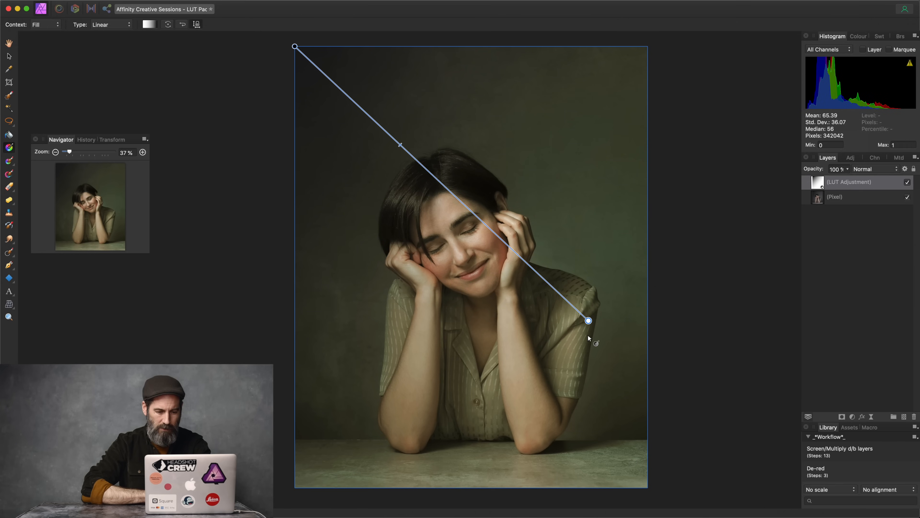
drag(399, 144, 428, 171)
click(859, 199)
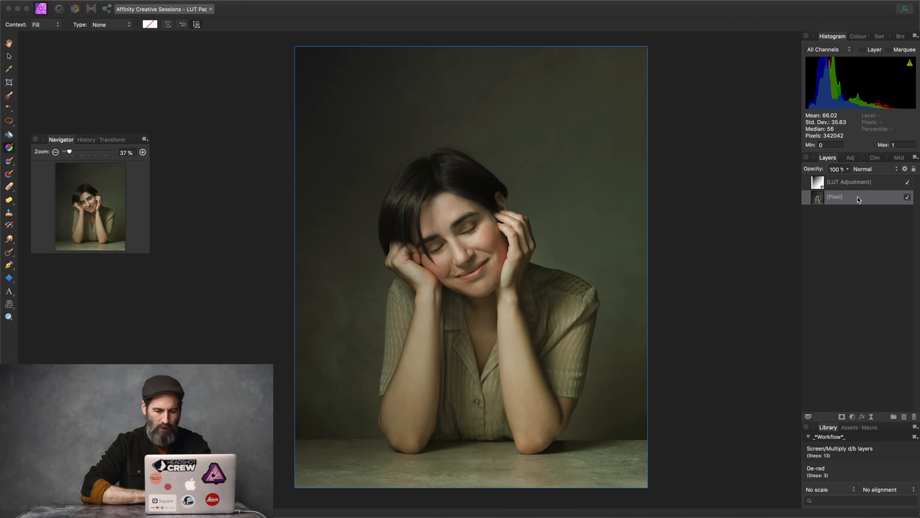
click(866, 186)
Step: Delete the gradient-masked Emily LUT adjustment layer
click(908, 184)
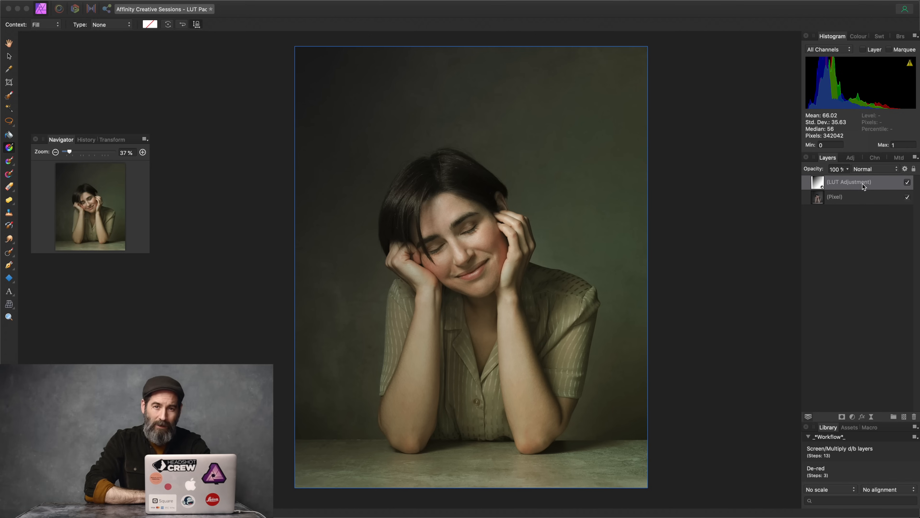
key(Delete)
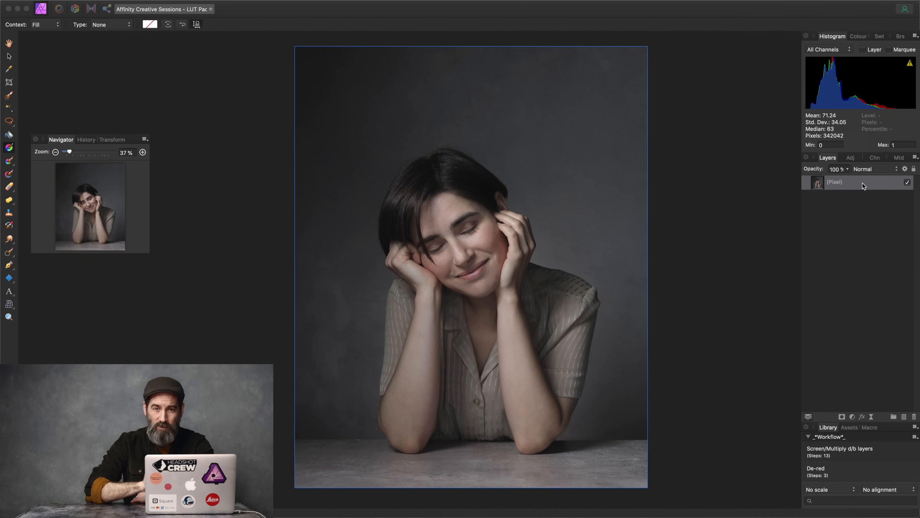
key(h)
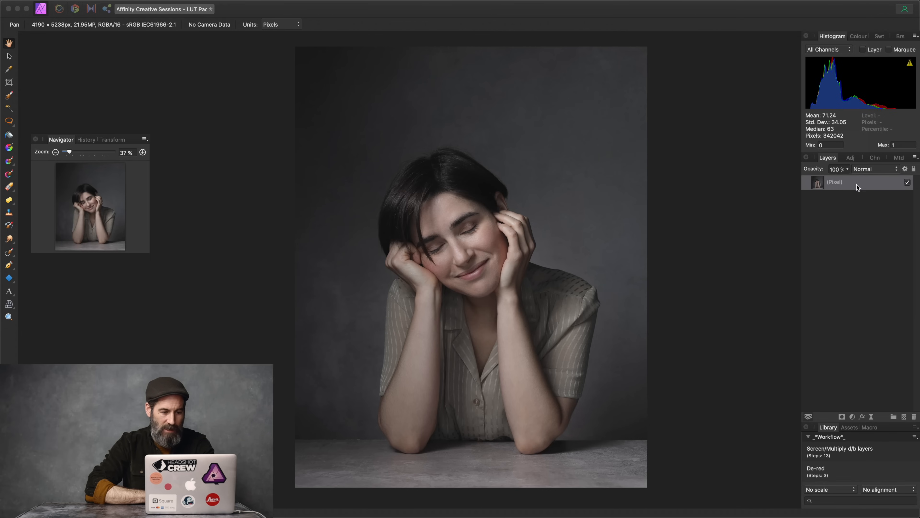
key(w)
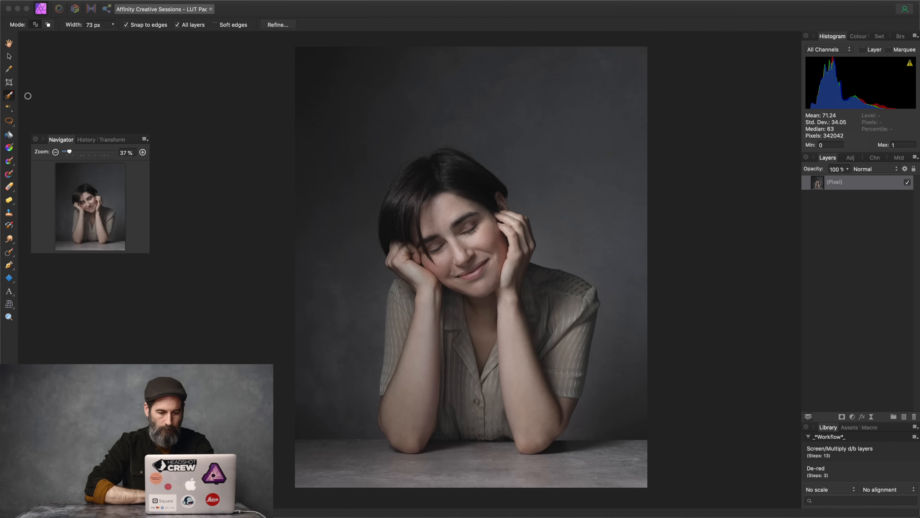
Step: Paint a selection over the woman's hair, ear, left hand, left elbow and upper-left hair edge
key(bracketright)
key(bracketright)
key(bracketright)
key(bracketright)
key(bracketright)
key(bracketright)
key(bracketright)
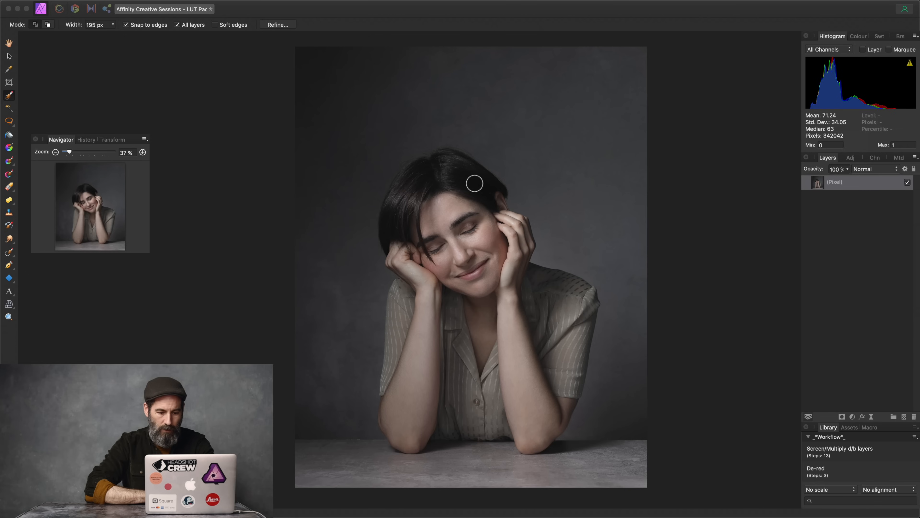
mouse_move(467, 181)
mouse_down()
mouse_move(425, 179)
mouse_move(413, 377)
mouse_move(494, 417)
mouse_move(558, 377)
mouse_move(517, 273)
mouse_move(497, 276)
mouse_move(491, 303)
mouse_up()
key(bracketleft)
key(bracketleft)
key(bracketleft)
key(bracketleft)
drag(497, 199, 500, 203)
drag(396, 267, 415, 284)
drag(385, 417, 384, 422)
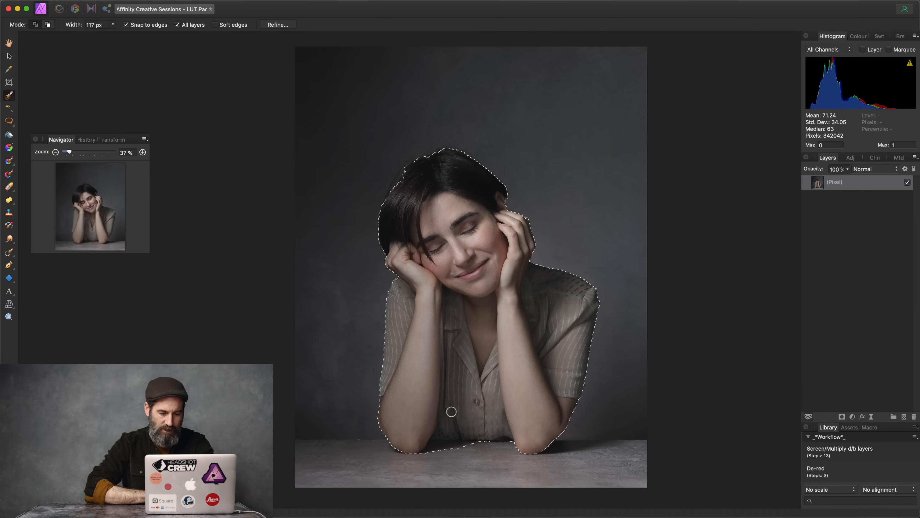
mouse_move(393, 189)
mouse_down()
mouse_move(406, 174)
mouse_move(384, 203)
mouse_move(435, 156)
mouse_move(456, 156)
mouse_up()
Step: Refine the selection with the matte brush along the woman's hair and shoulder, then apply it
key(bracketleft)
key(bracketleft)
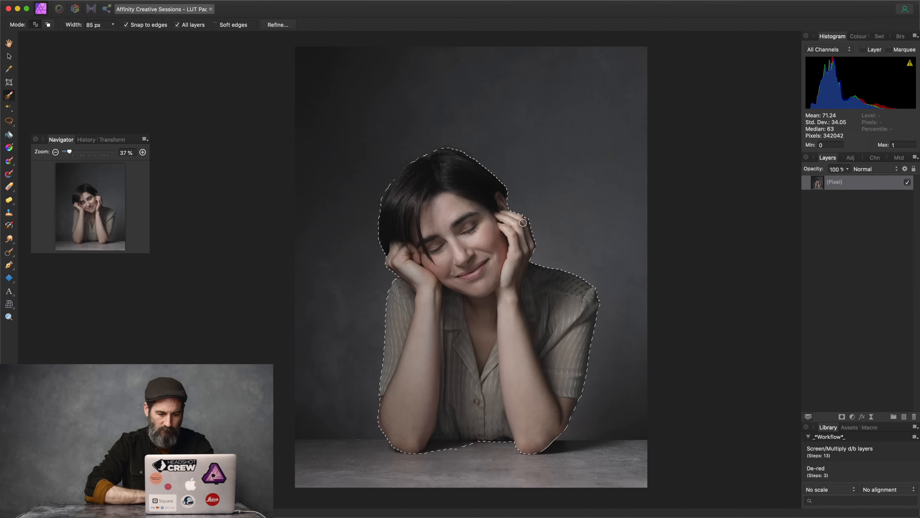
click(278, 24)
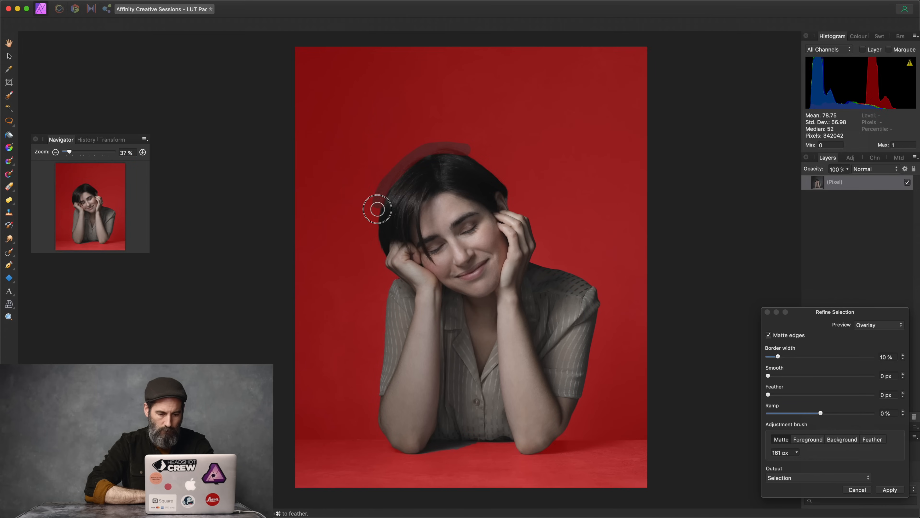
drag(378, 255, 379, 254)
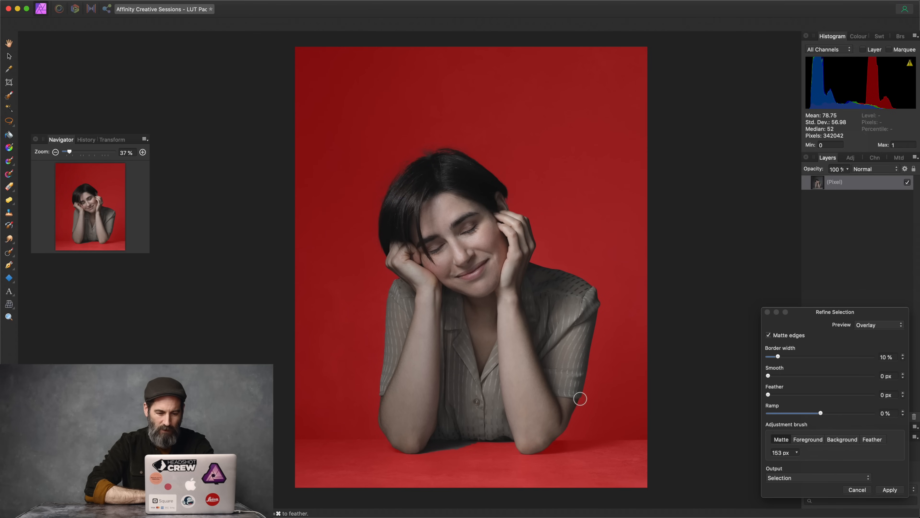
drag(601, 315, 599, 287)
key(bracketleft)
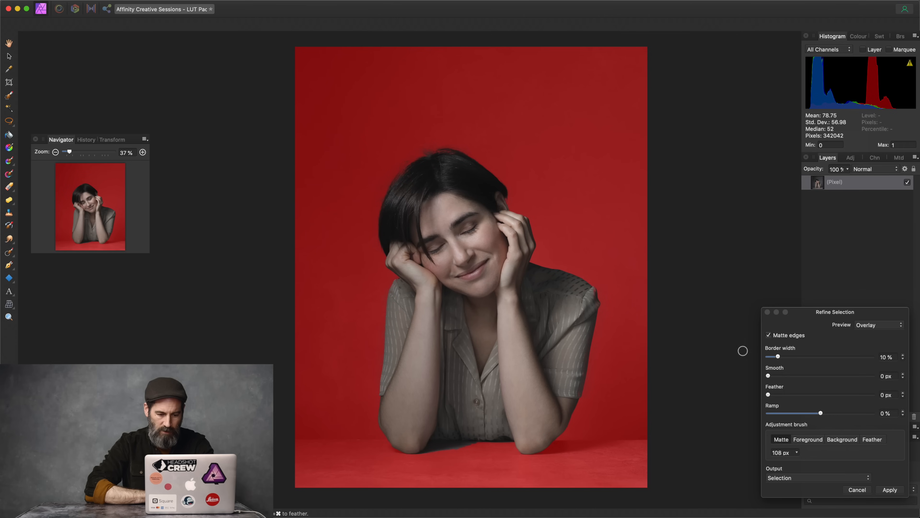
click(890, 491)
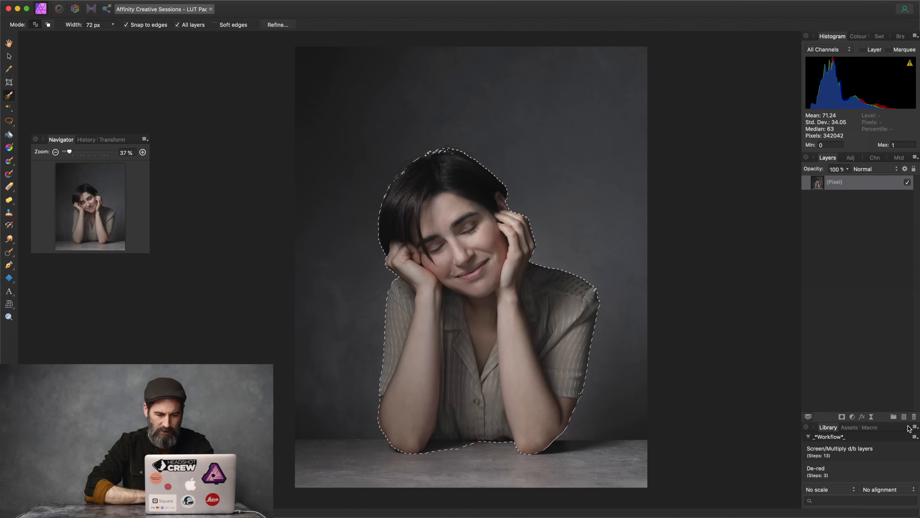
Step: Add a selection-limited LUT adjustment loaded with Desktop > Top 9 LUT Pack > Top9-Amir.cube
click(853, 417)
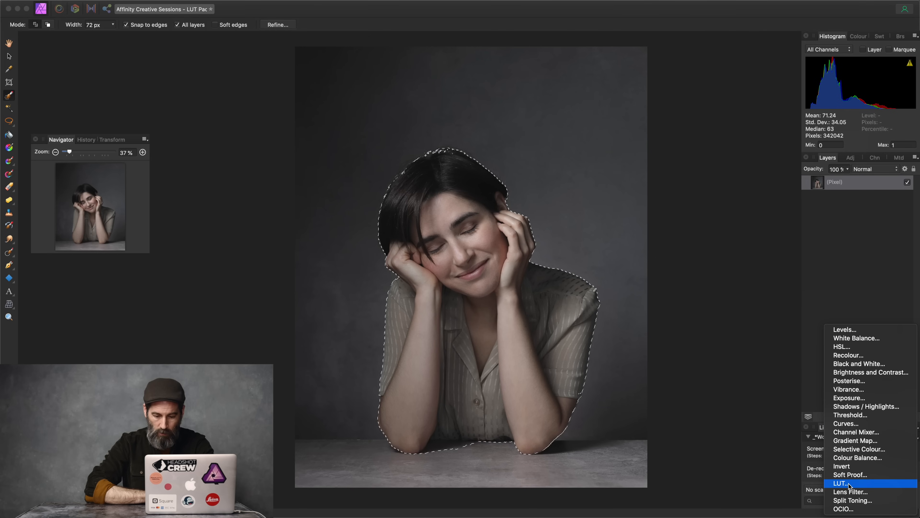
click(849, 484)
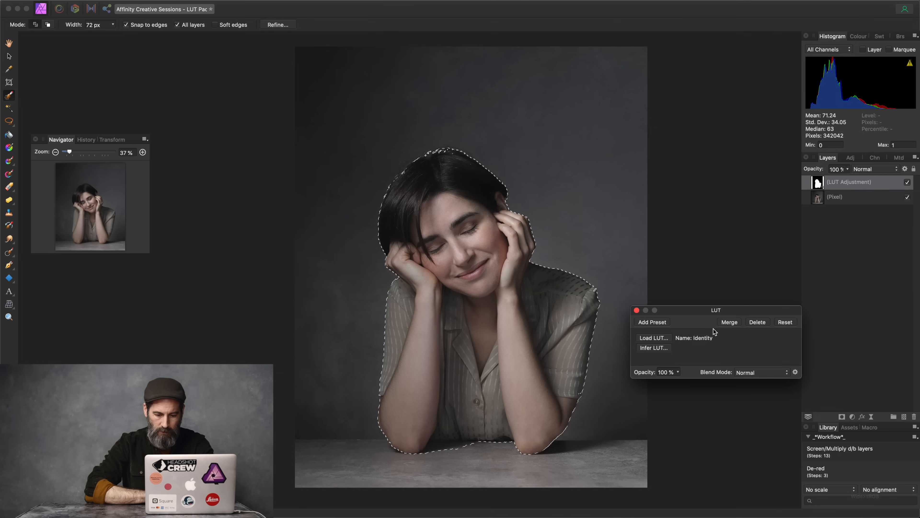
click(663, 340)
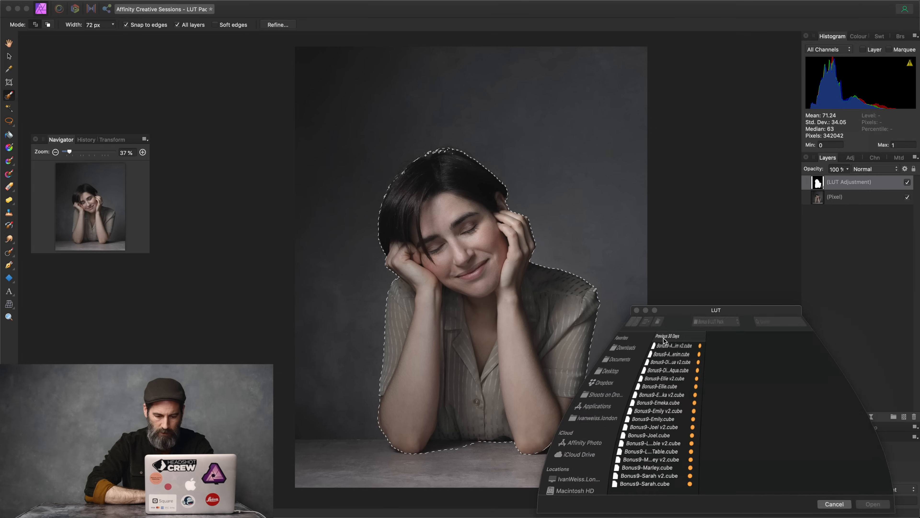
click(704, 327)
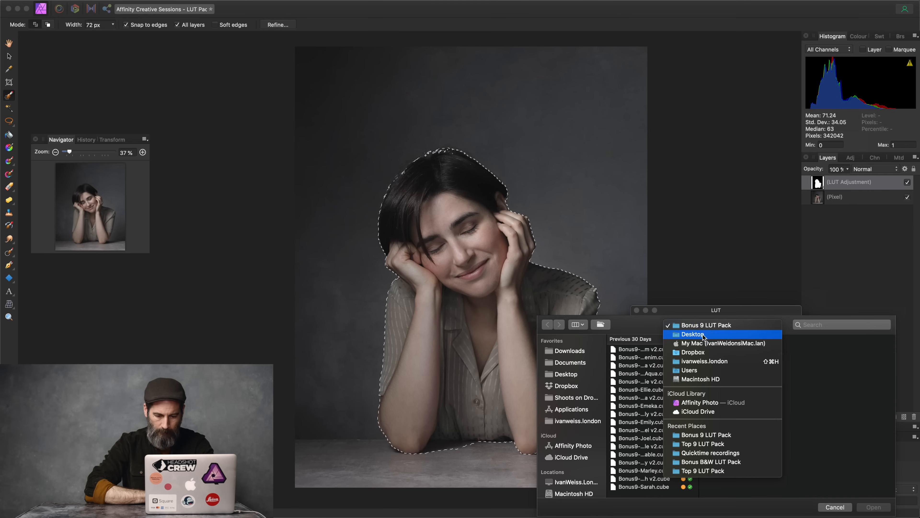
click(692, 335)
click(642, 365)
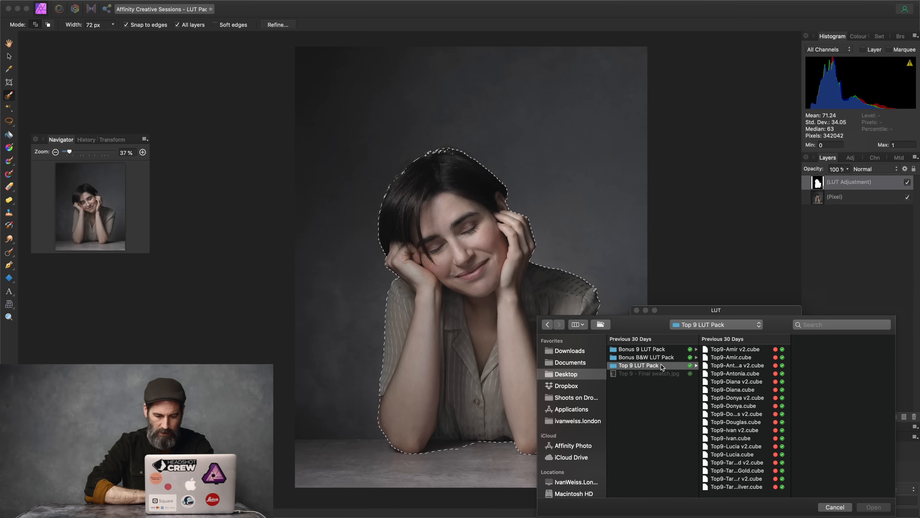
click(743, 358)
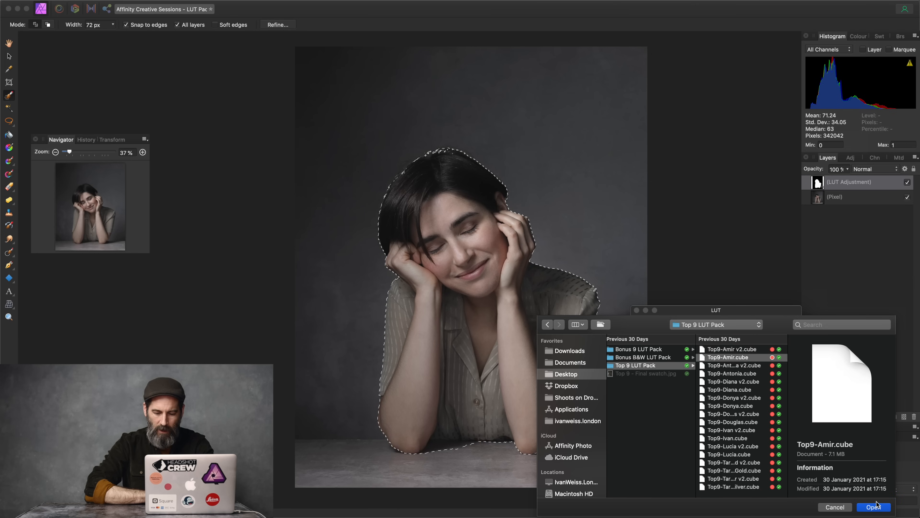
click(873, 507)
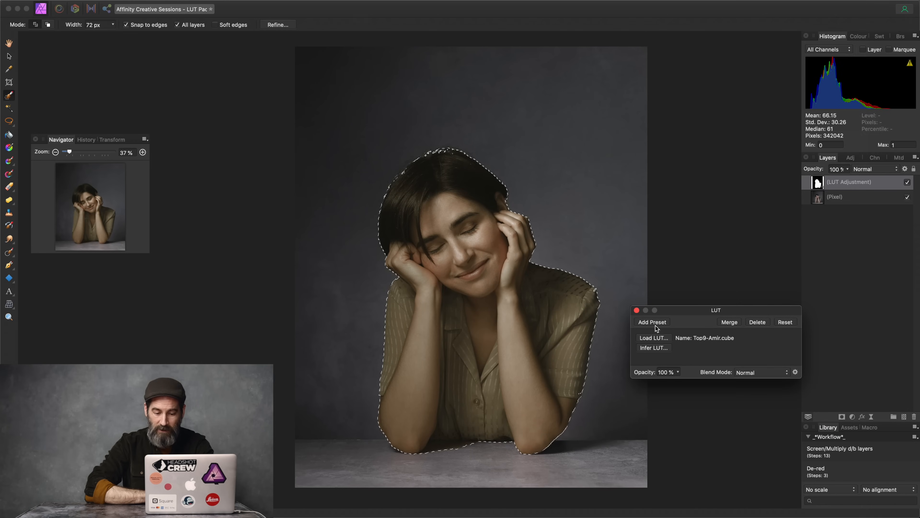
click(637, 311)
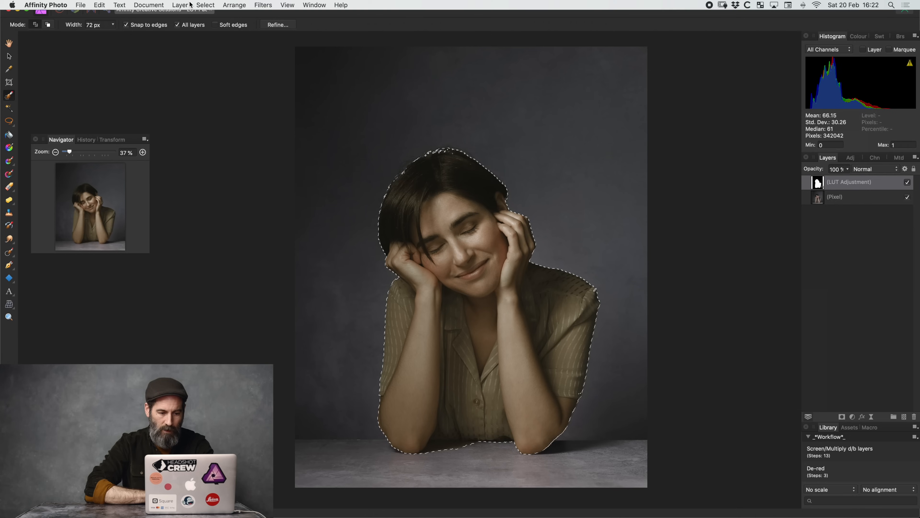
Step: Invert the selection to the background and grade it with a Top9-Tara Gold.cube LUT adjustment
click(202, 5)
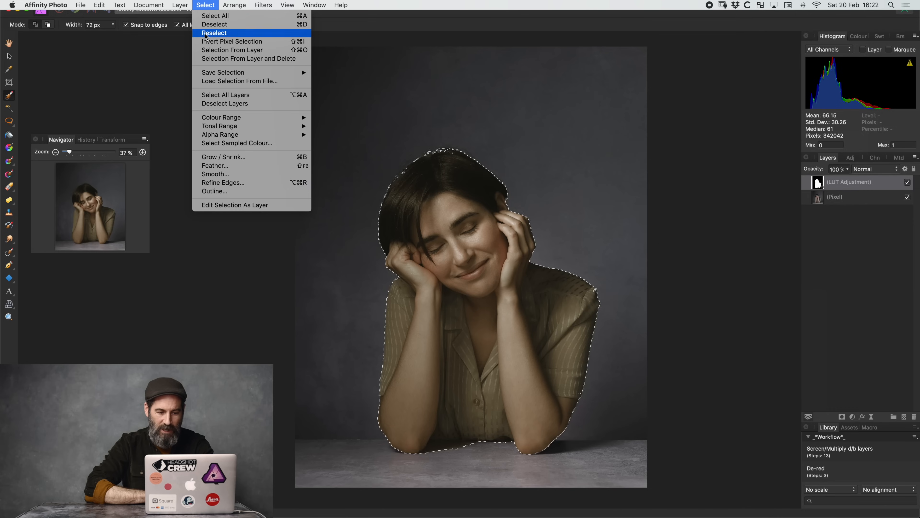
click(207, 43)
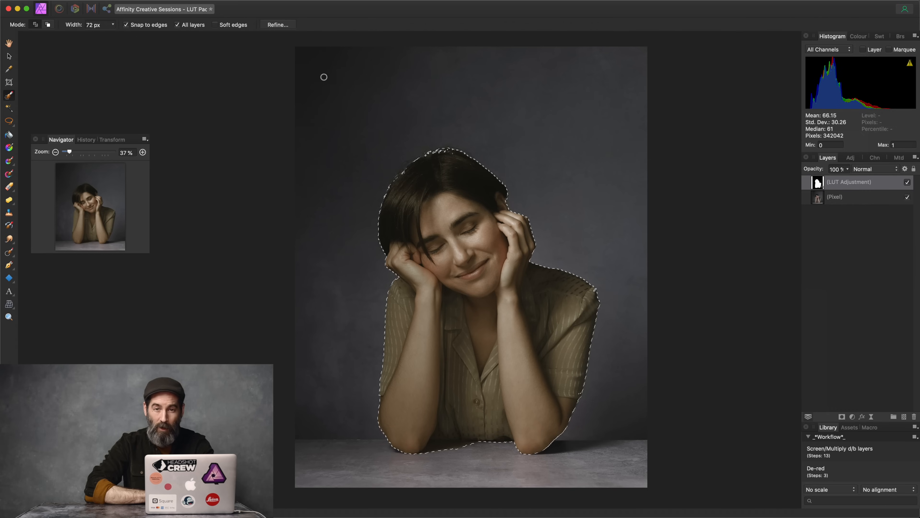
click(852, 416)
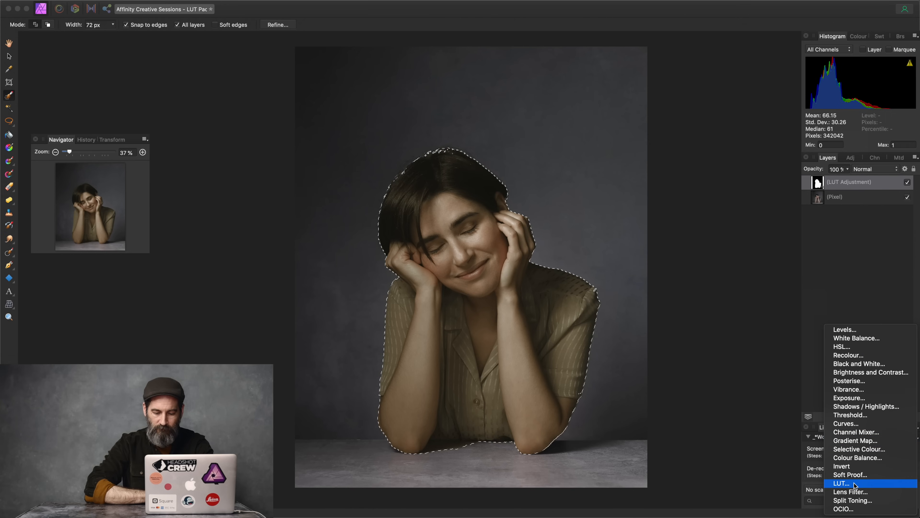
click(848, 483)
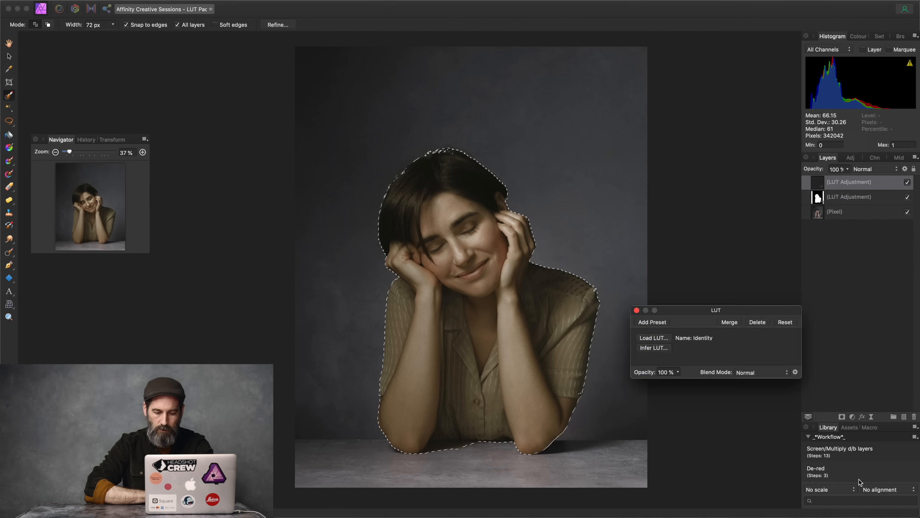
click(658, 339)
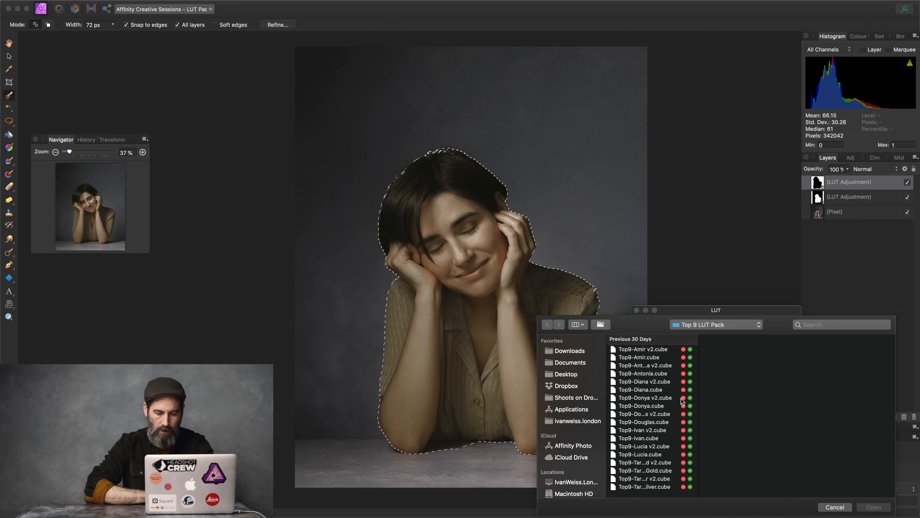
click(656, 472)
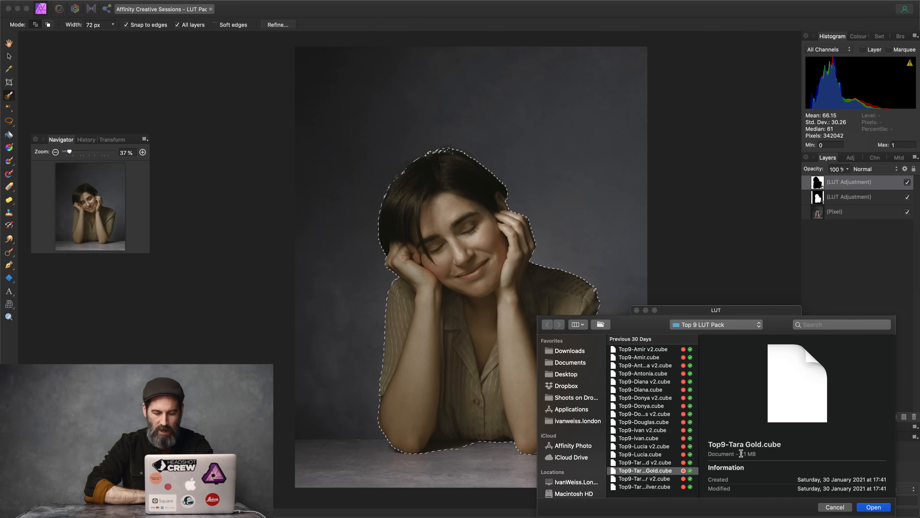
click(874, 507)
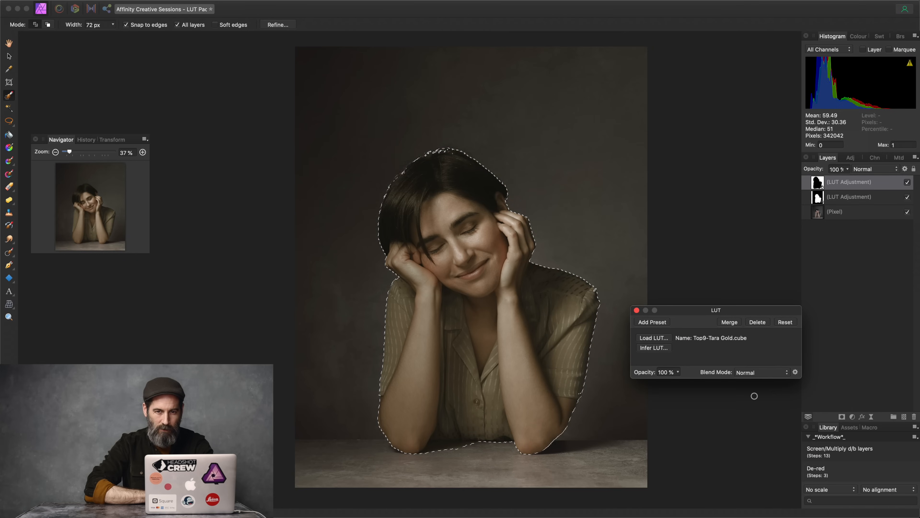
click(636, 311)
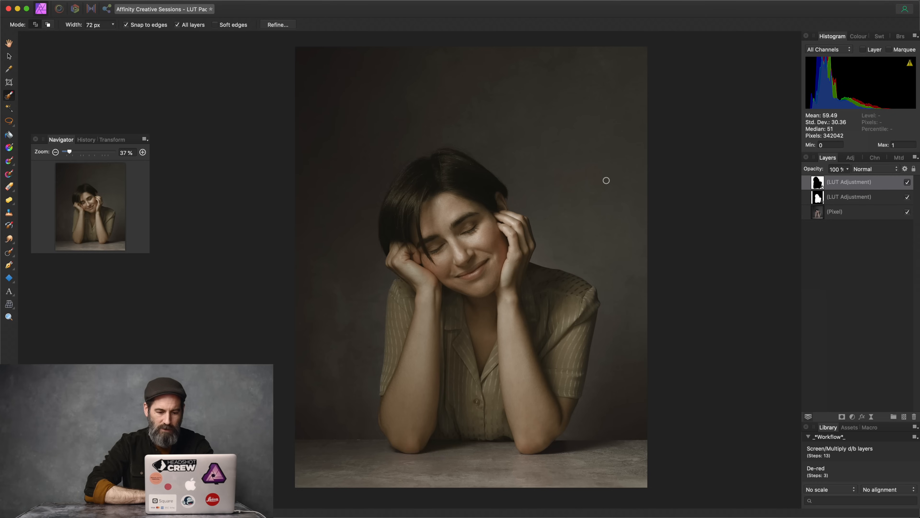
click(908, 183)
click(908, 182)
click(908, 182)
click(907, 182)
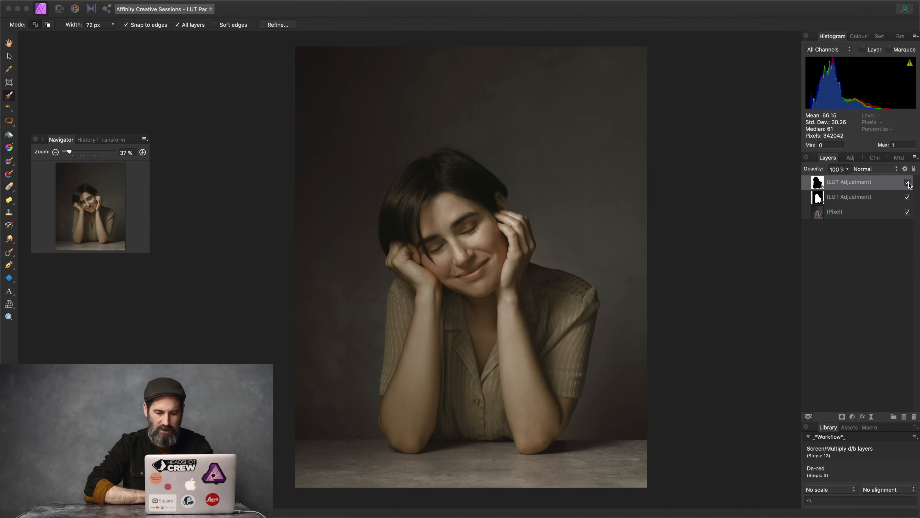
click(895, 200)
click(908, 198)
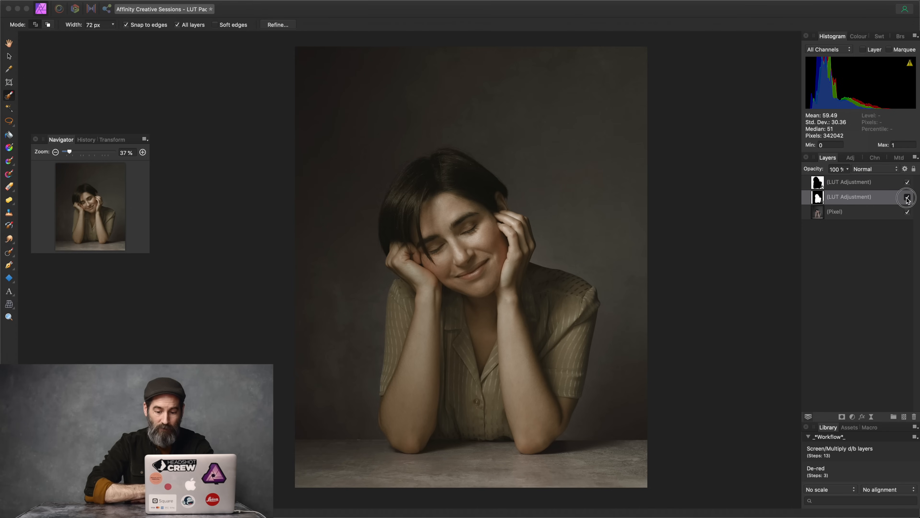
click(908, 197)
click(907, 197)
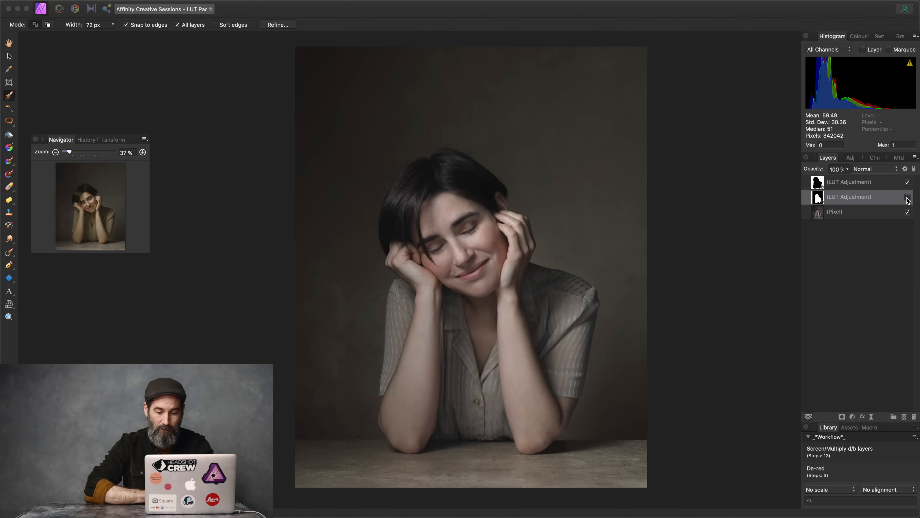
click(907, 198)
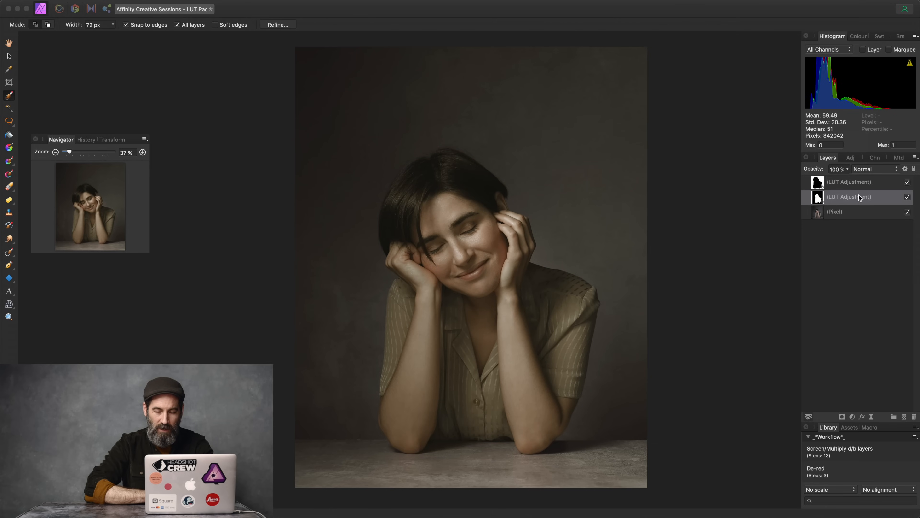
drag(819, 169, 845, 172)
click(840, 178)
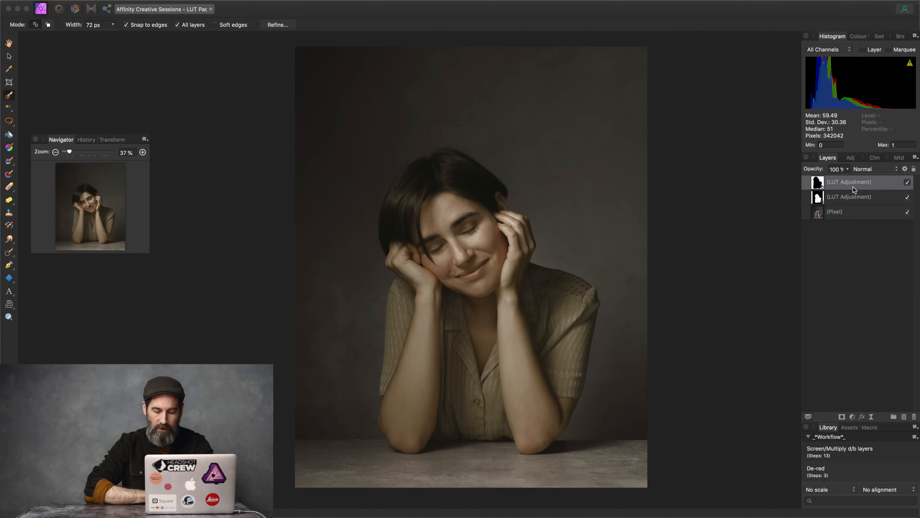
Step: Add a Levels adjustment (white 80%, black 4%, gamma 1.048), then delete it and both LUT layers
click(851, 418)
click(852, 421)
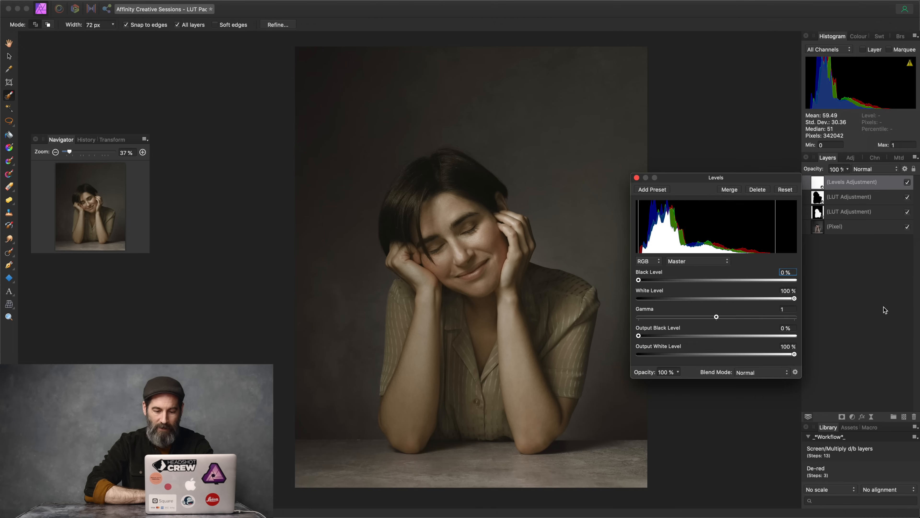
drag(795, 300, 764, 300)
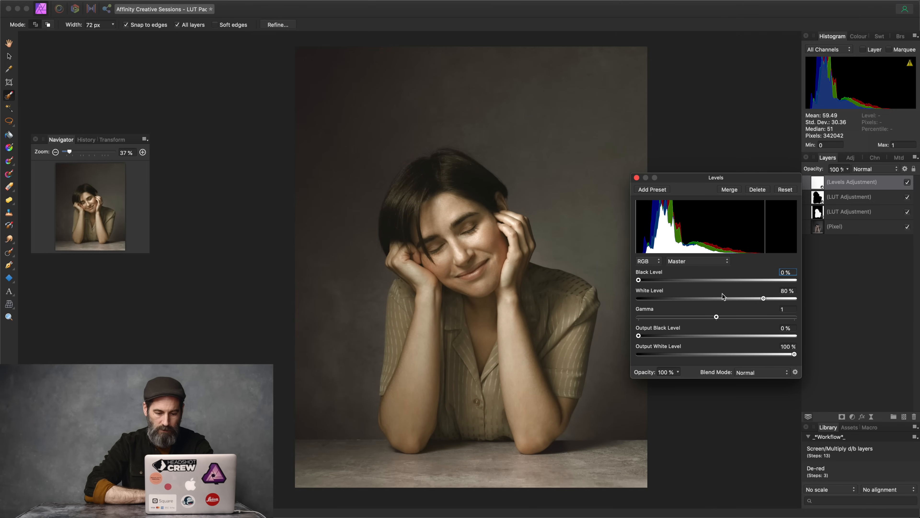
click(639, 280)
drag(641, 281, 647, 282)
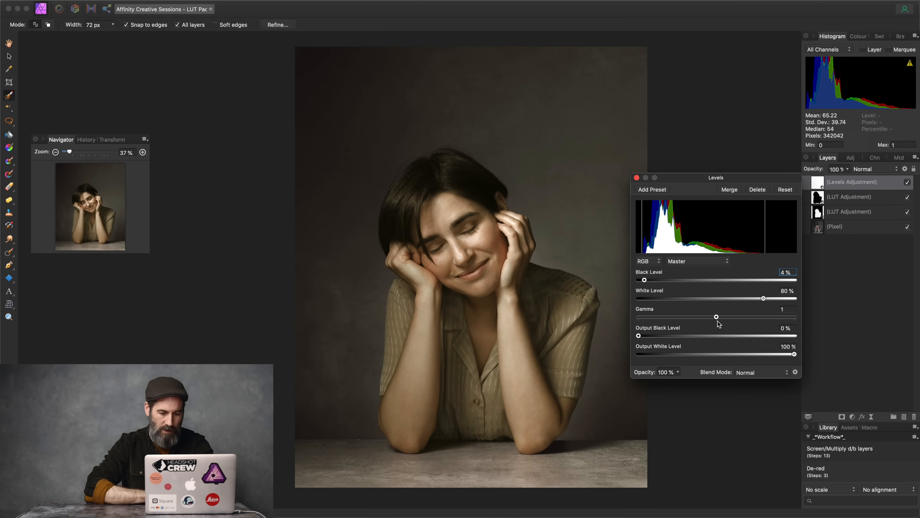
drag(716, 319, 721, 320)
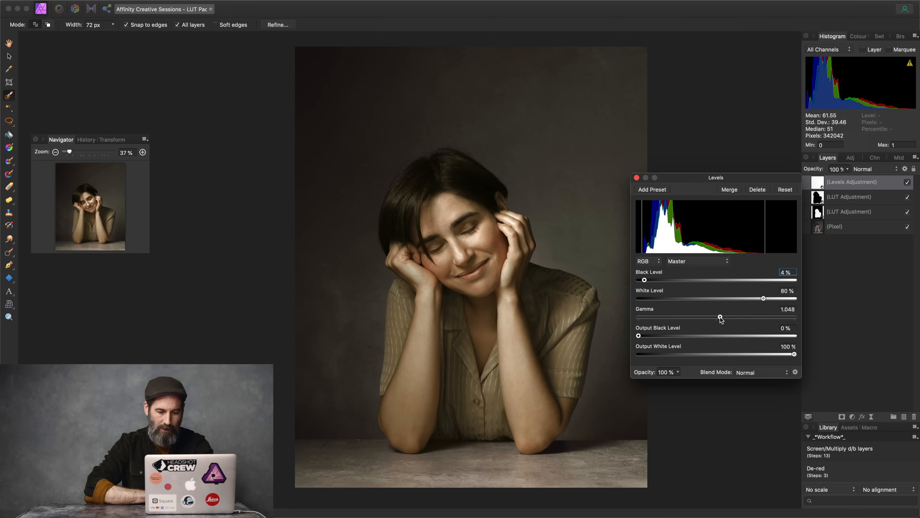
click(637, 179)
key(Delete)
key(Delete)
key(Delete)
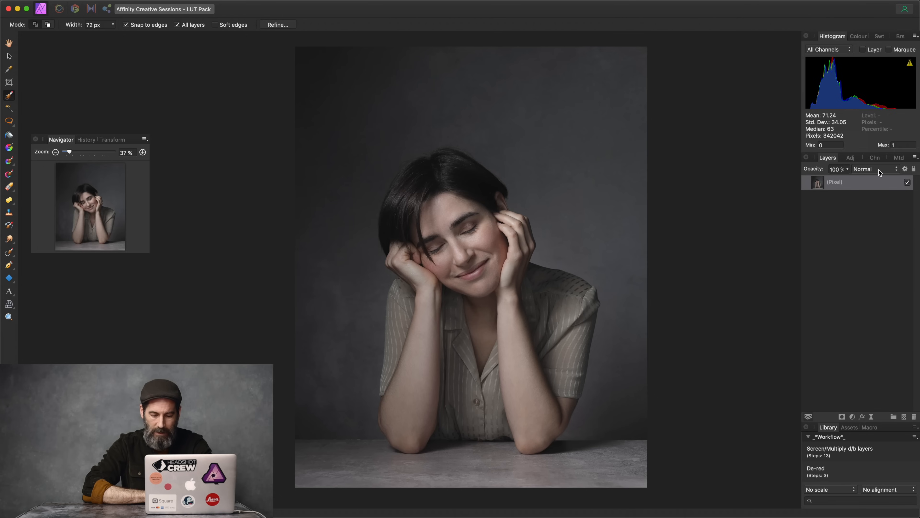
Step: Add a LUT adjustment layer loaded with Desktop > Bonus B&W LUT Pack > B&W-Venus.cube
click(853, 417)
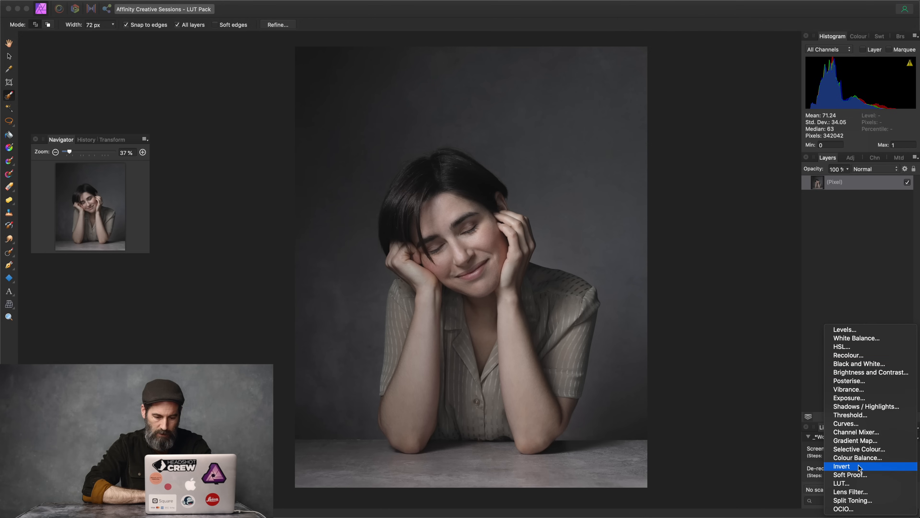
click(856, 484)
click(657, 342)
click(706, 325)
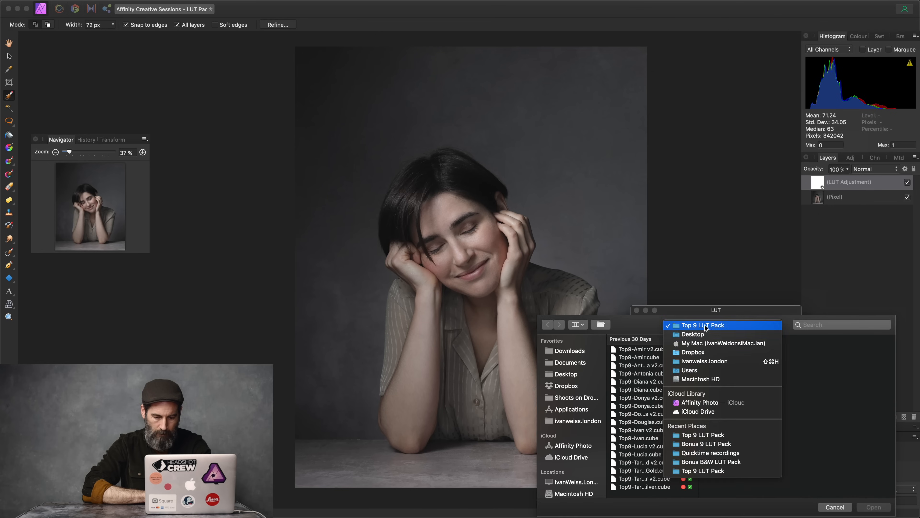
click(701, 334)
click(669, 358)
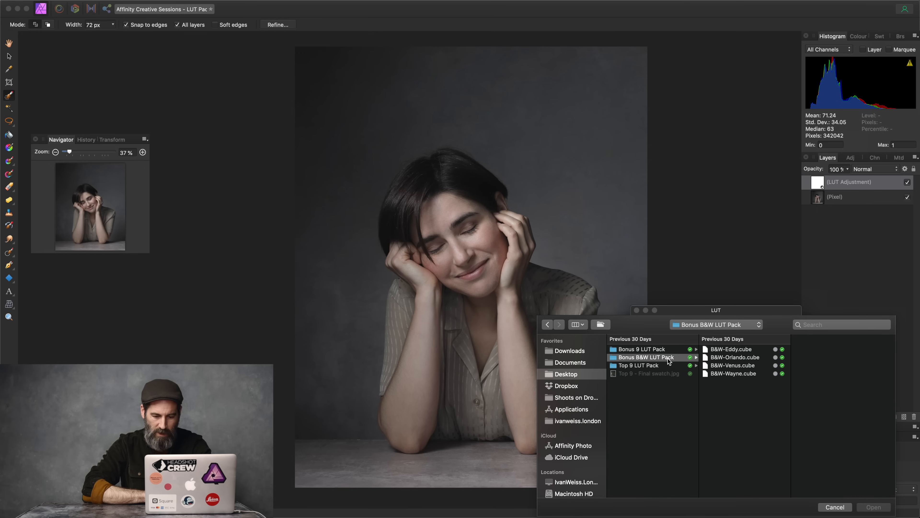
click(743, 365)
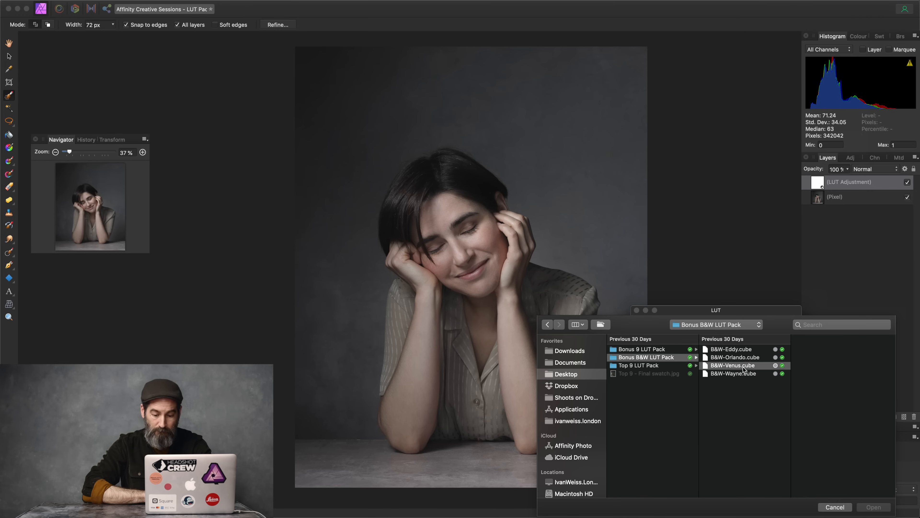
click(878, 509)
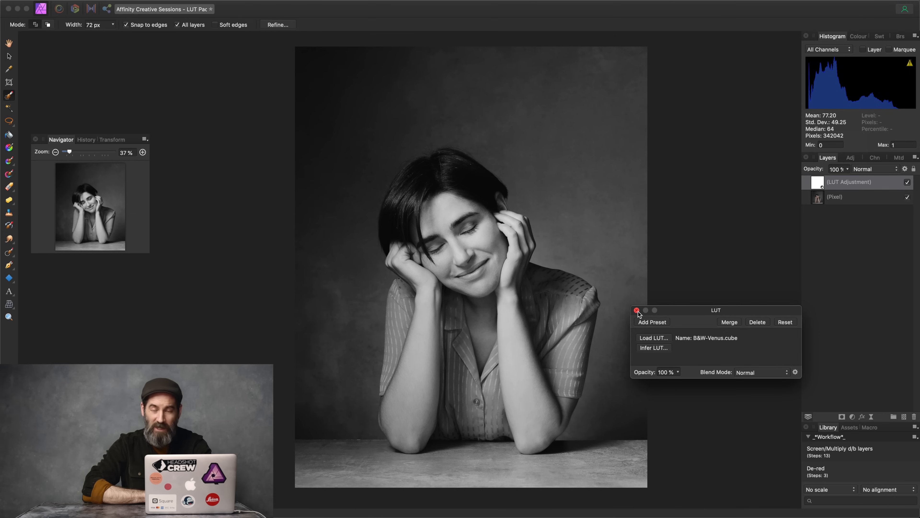
click(638, 311)
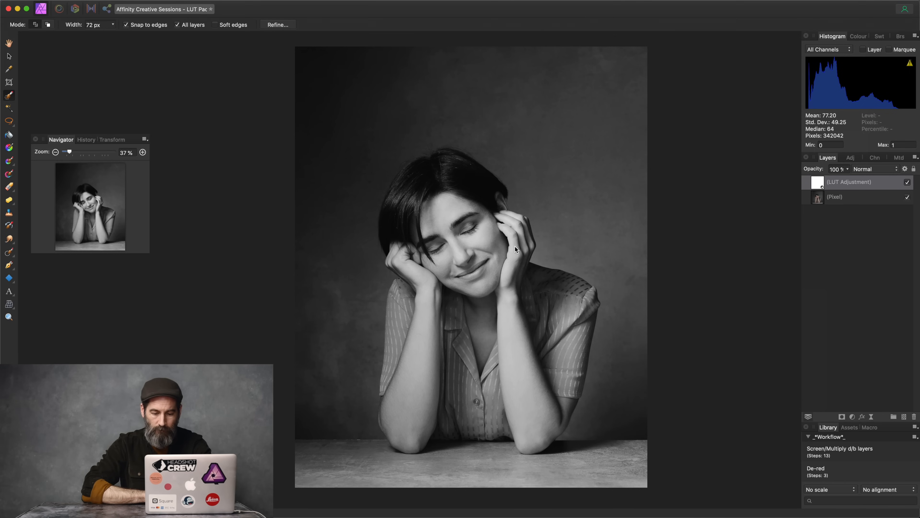
click(862, 170)
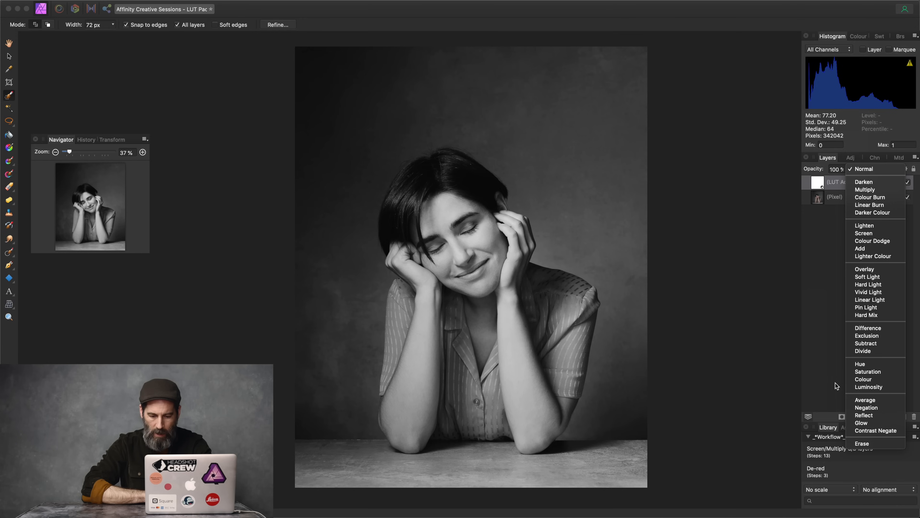
Step: Try Colour blend mode on the B&W-Venus LUT layer, toggling its visibility to compare
click(858, 381)
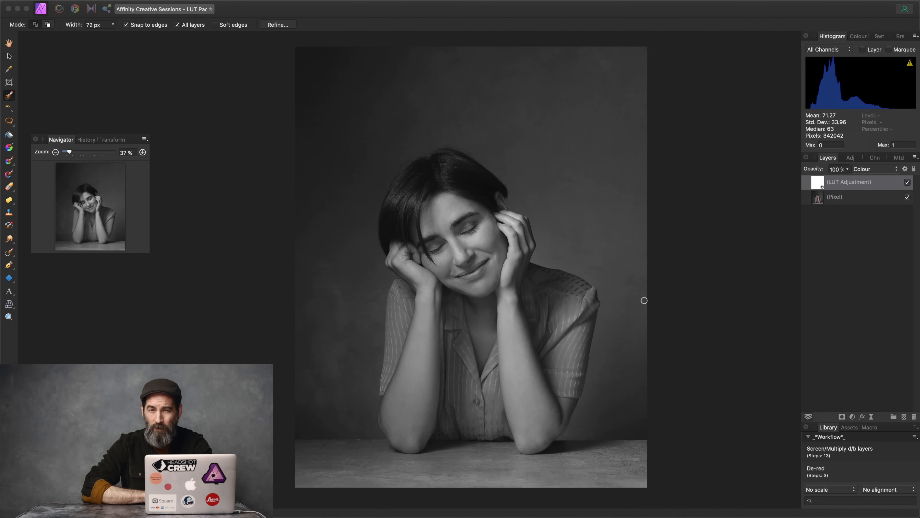
click(909, 183)
click(909, 183)
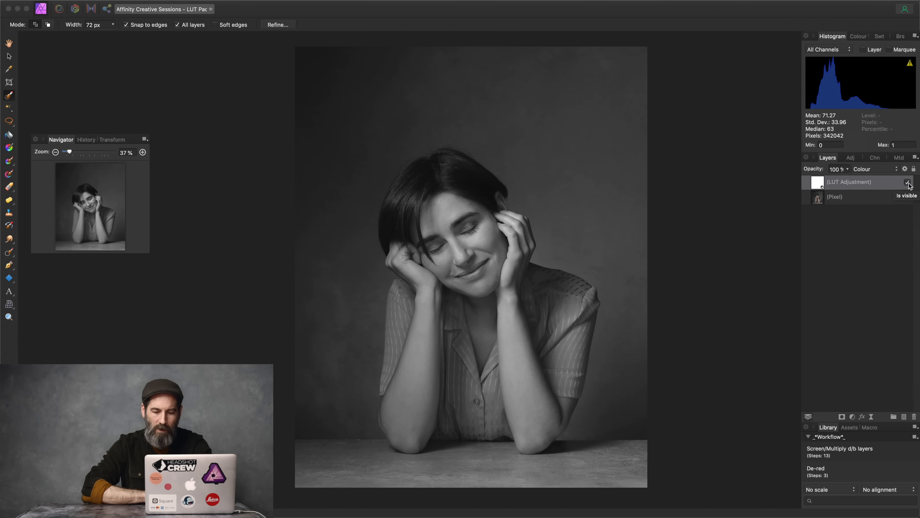
Step: Switch the B&W-Venus LUT layer to Luminosity blend mode and compare it against the original
click(886, 170)
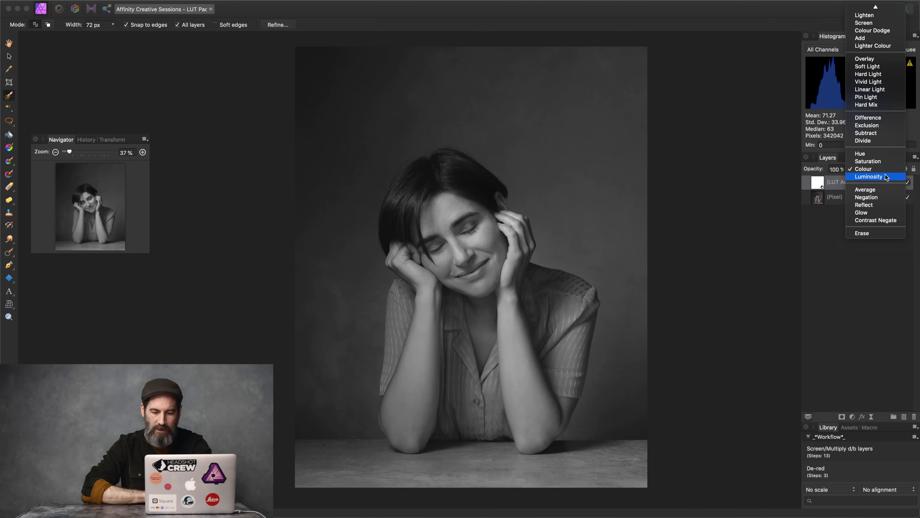
click(885, 177)
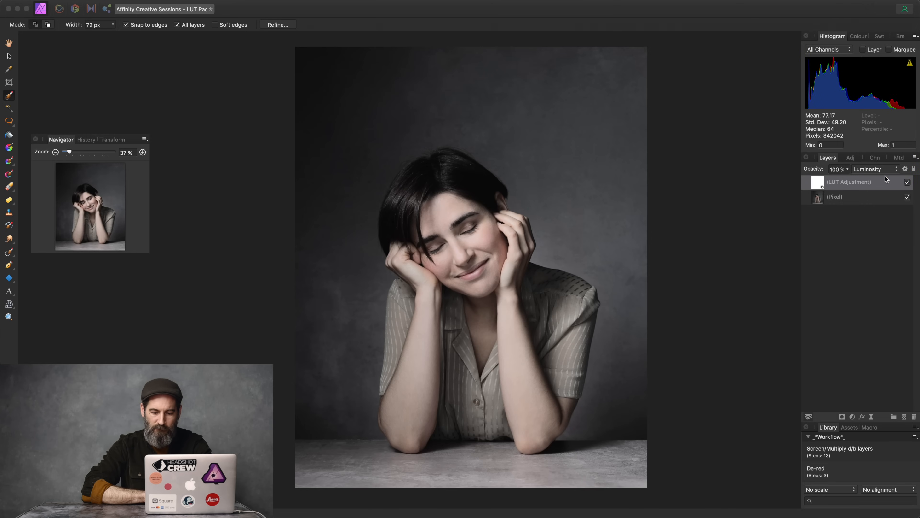
click(908, 183)
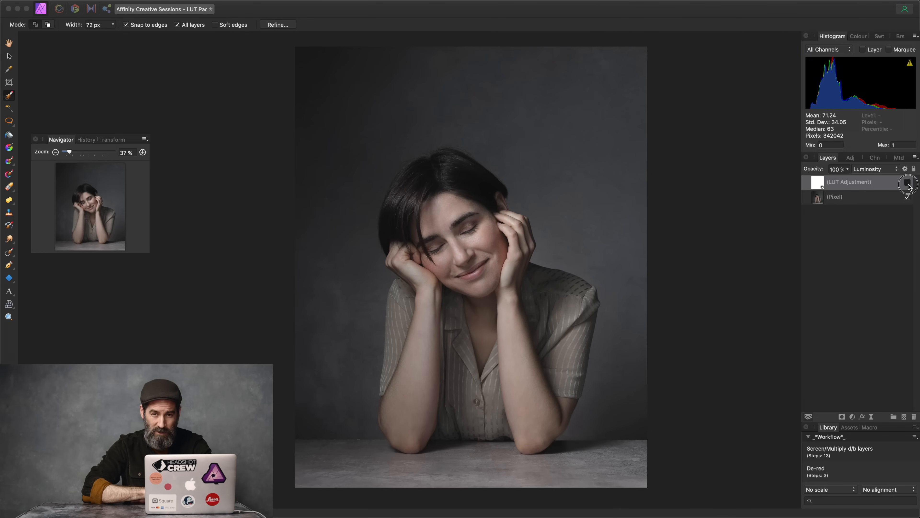
click(908, 182)
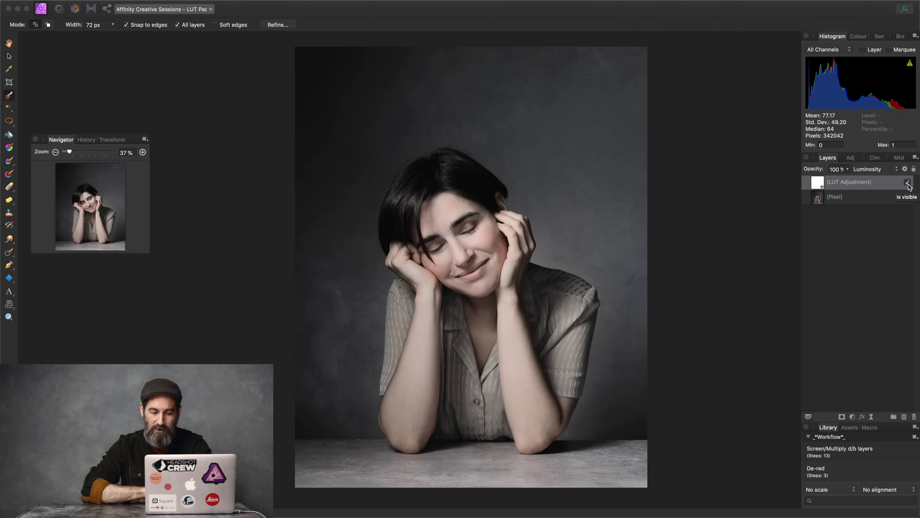
double_click(821, 182)
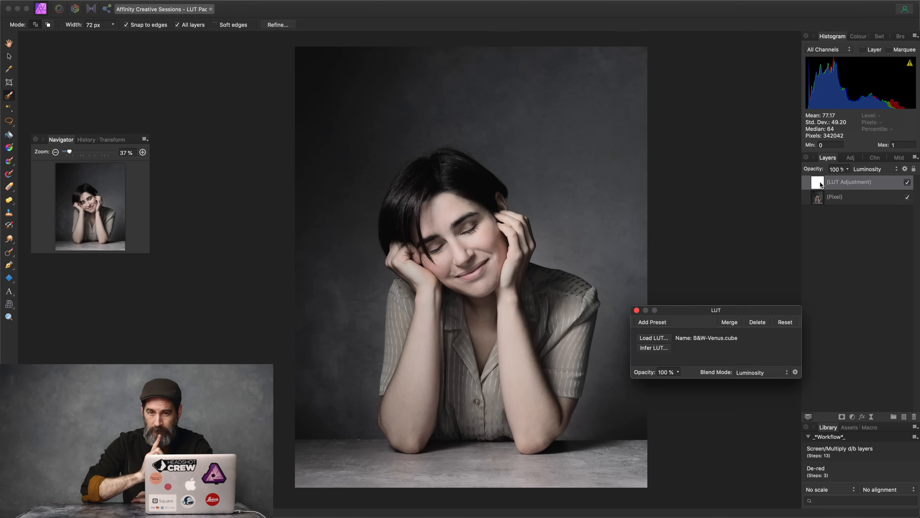
Step: Load Top9-Donya.cube from the Desktop's Top 9 LUT Pack folder into the LUT adjustment
click(668, 337)
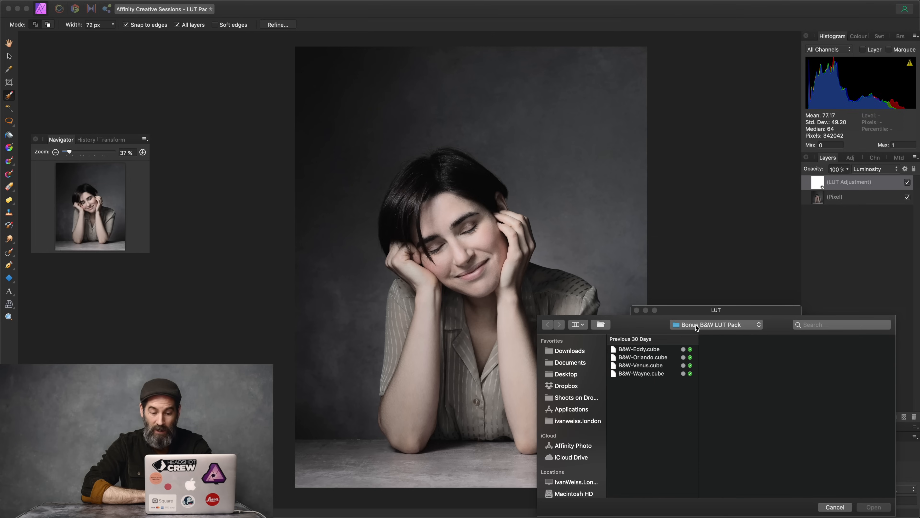
click(696, 325)
click(699, 333)
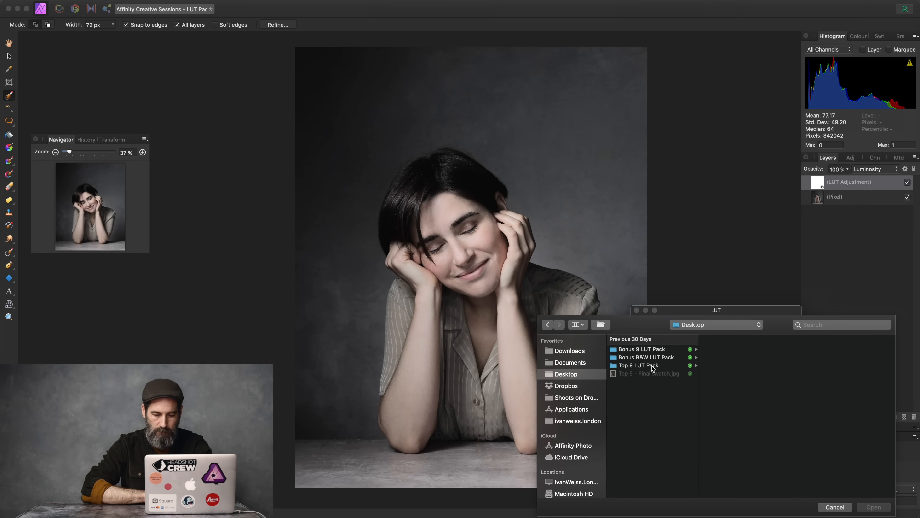
click(651, 366)
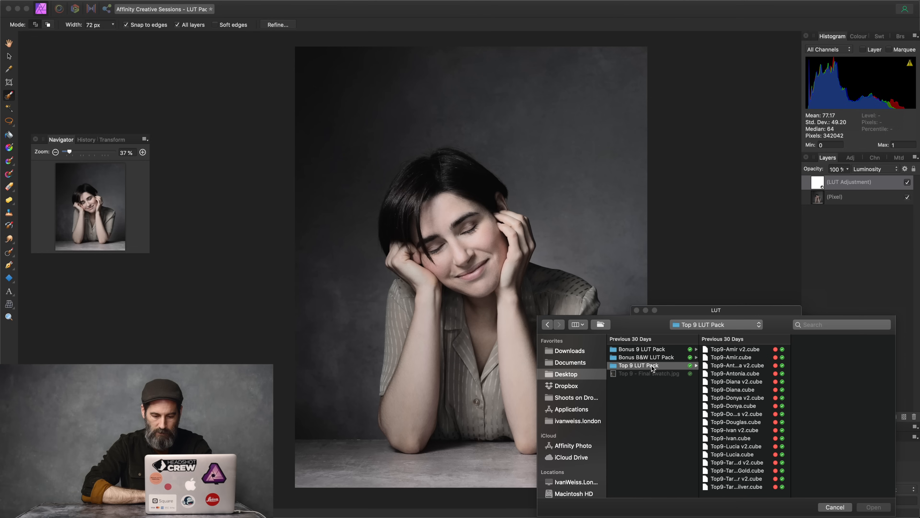
click(740, 407)
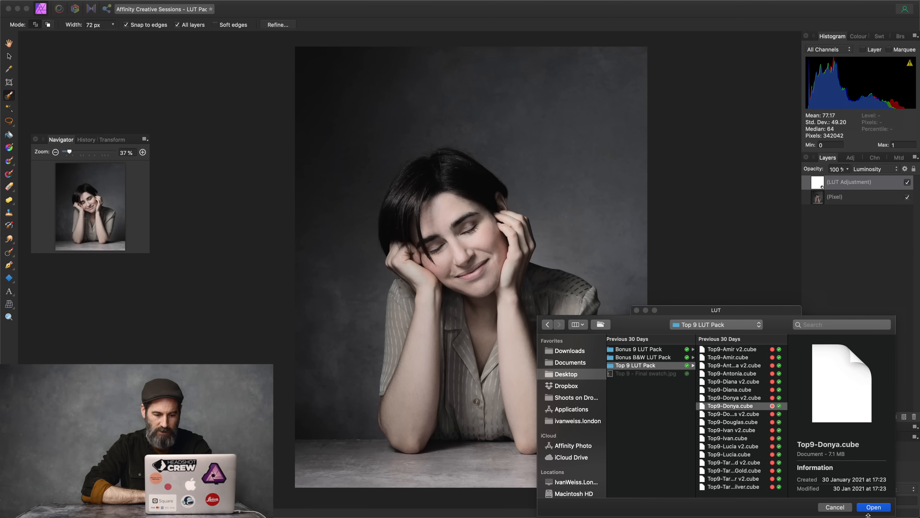
click(873, 508)
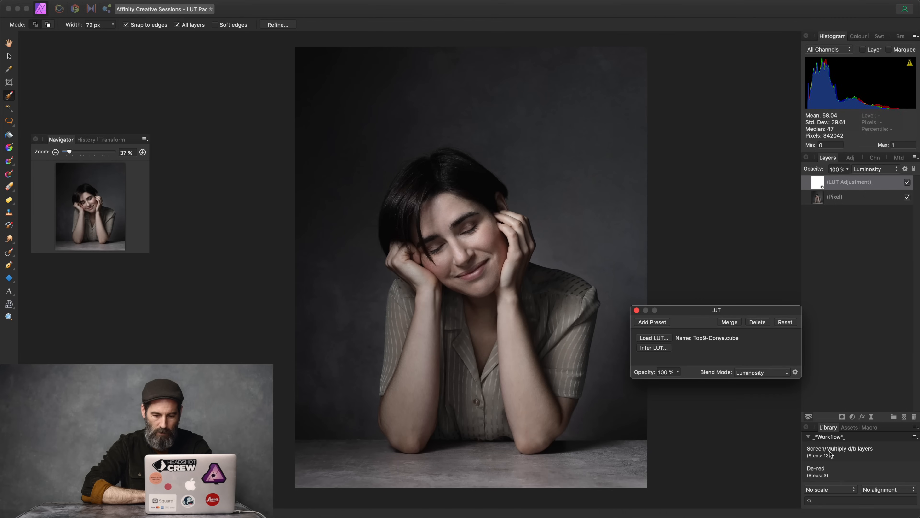
click(637, 310)
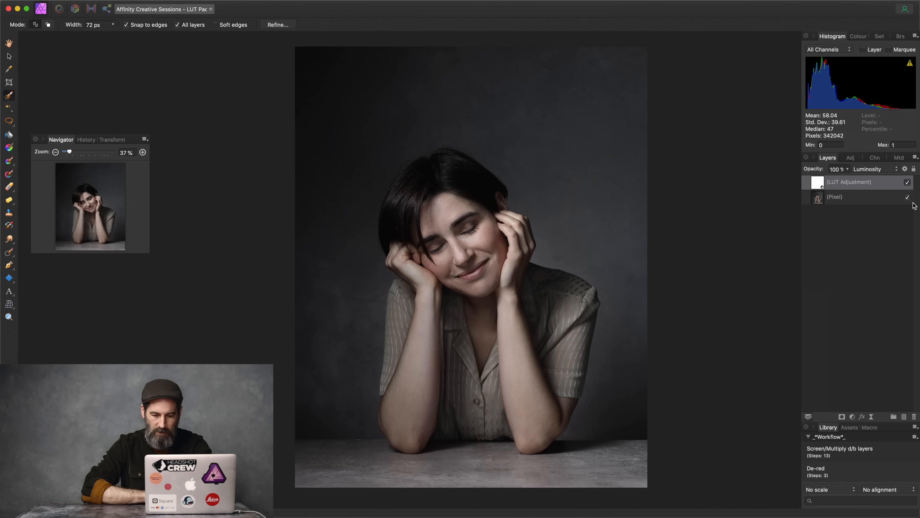
Step: Compare the LUT layer in Normal blend mode, then set it back to Luminosity
click(879, 171)
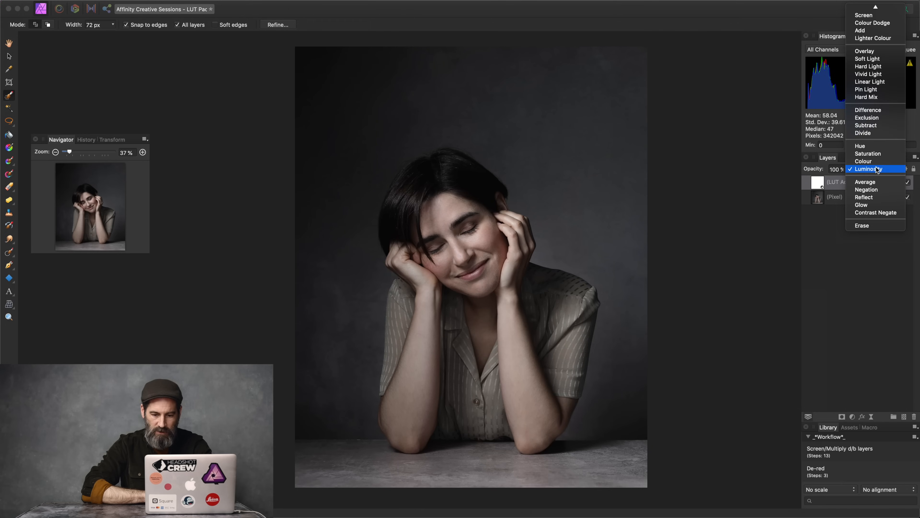
click(873, 11)
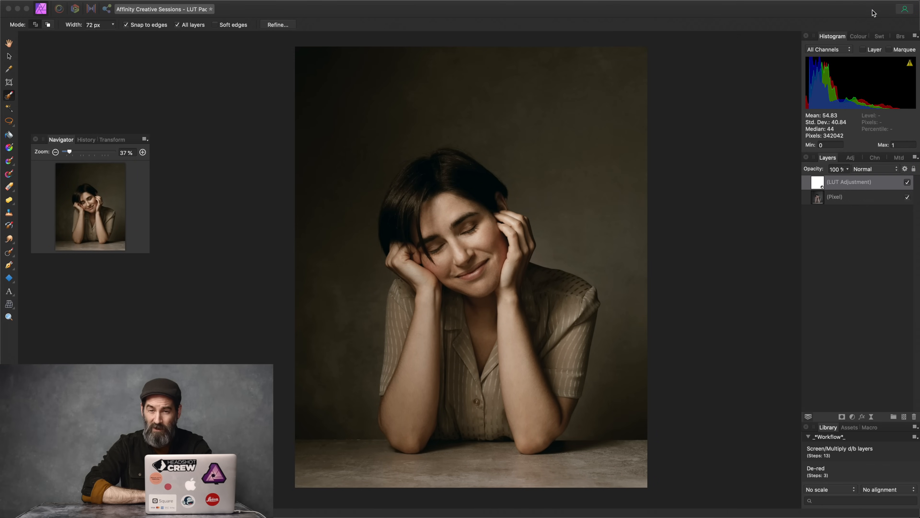
click(879, 169)
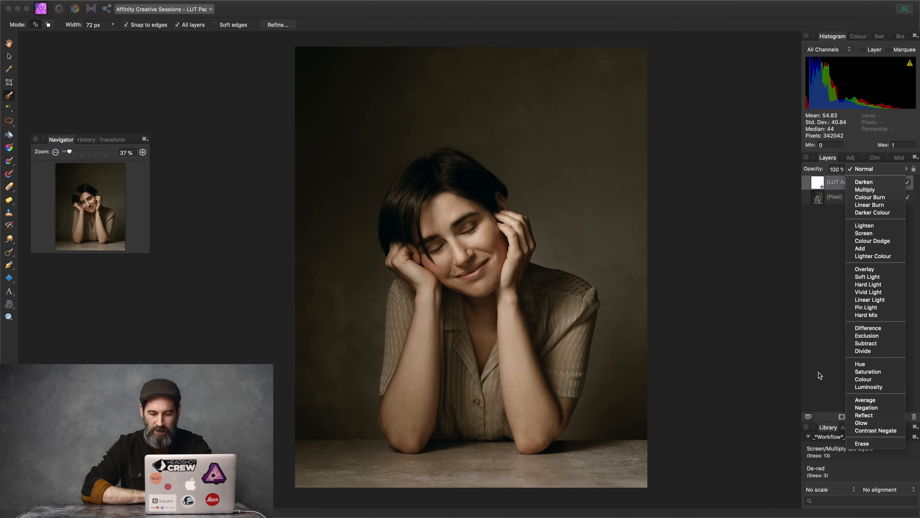
click(863, 388)
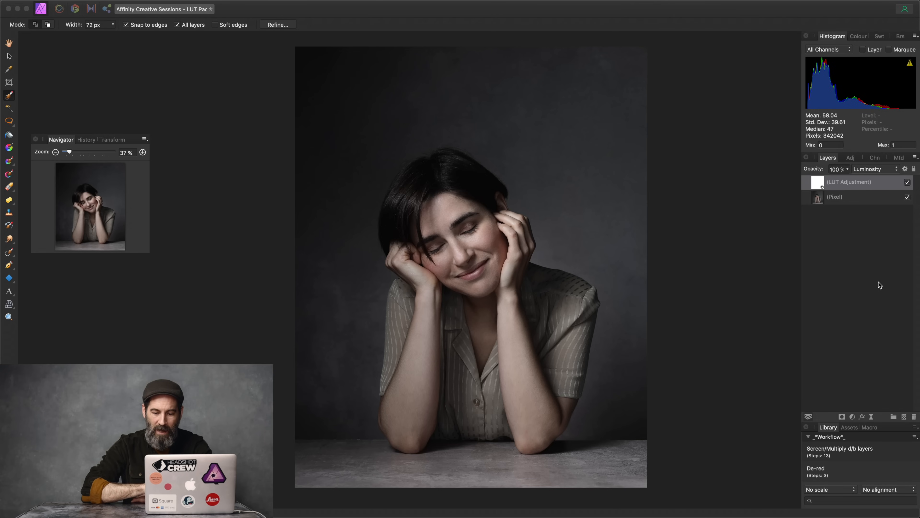
Step: Duplicate the Donya LUT layer with Cmd+J and set the lower copy to Colour blend mode
key(super+j)
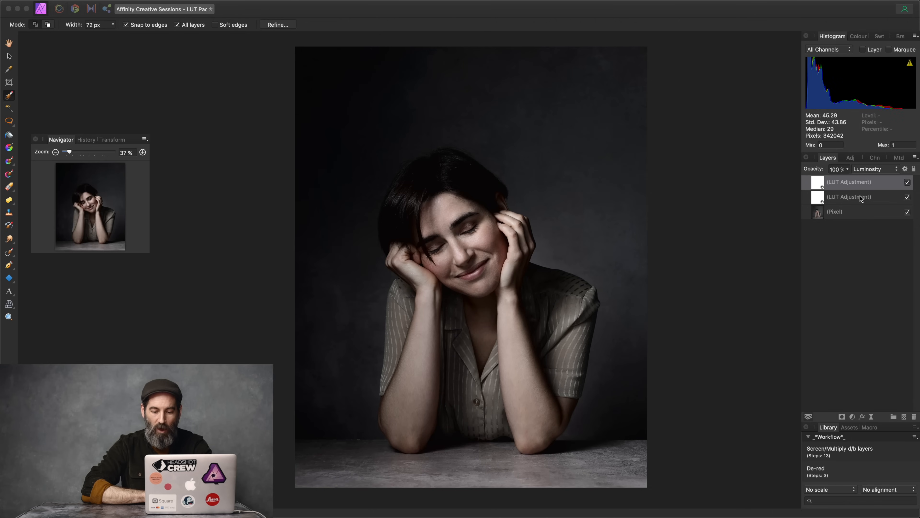
click(861, 197)
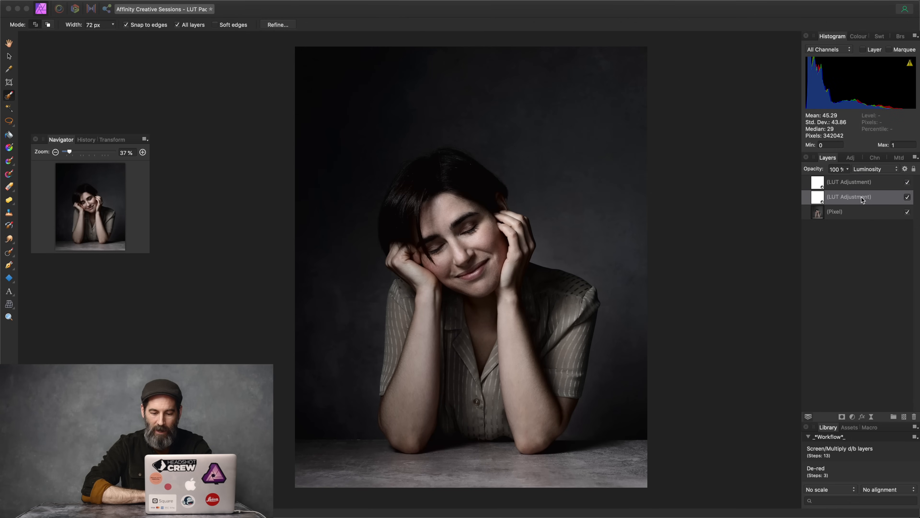
click(866, 169)
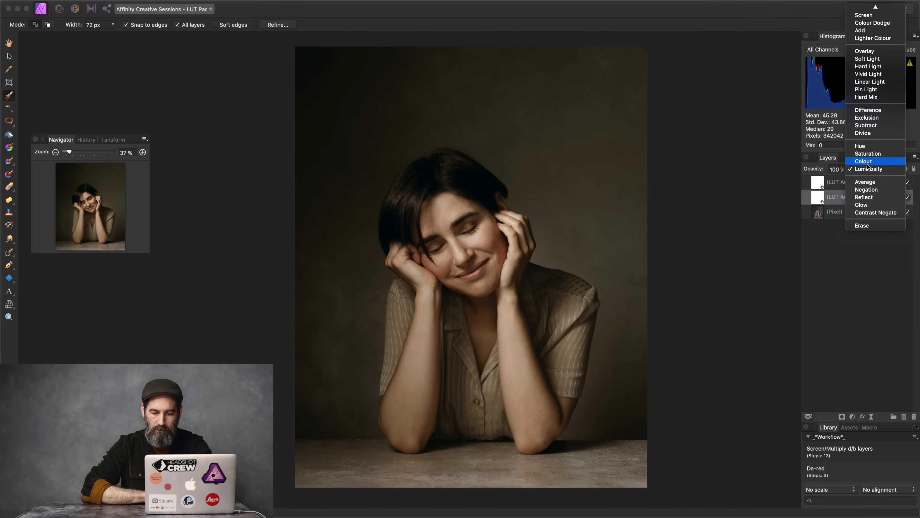
click(867, 161)
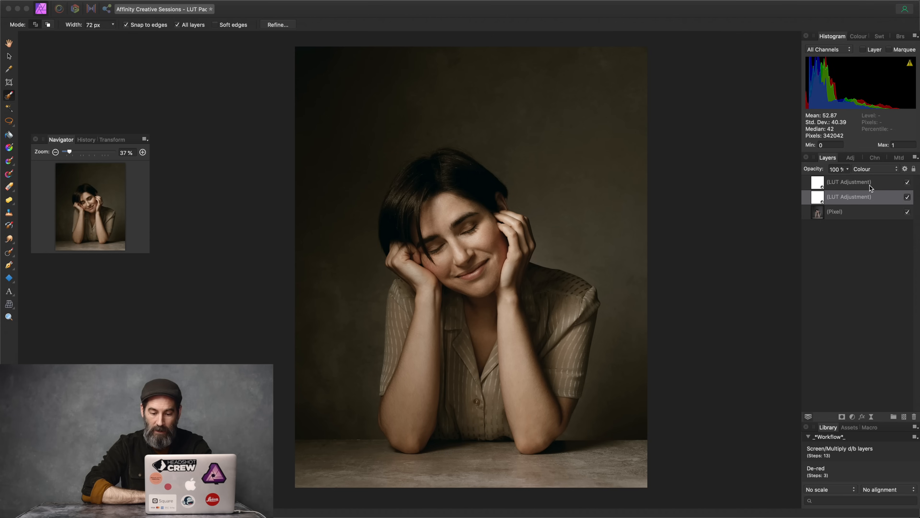
Step: Hide and show both LUT layers to compare, preview lowering the top layer's opacity, then select the lower layer
shift+click(871, 185)
click(908, 182)
click(908, 183)
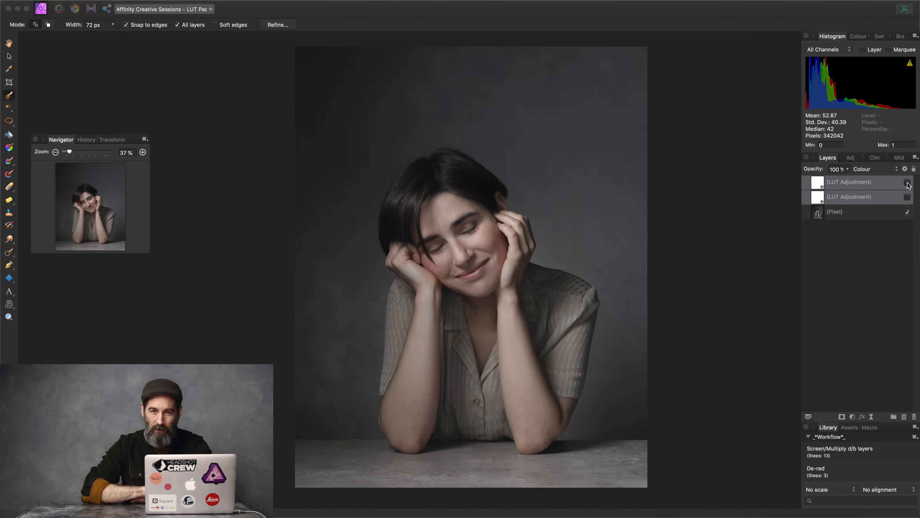
click(908, 183)
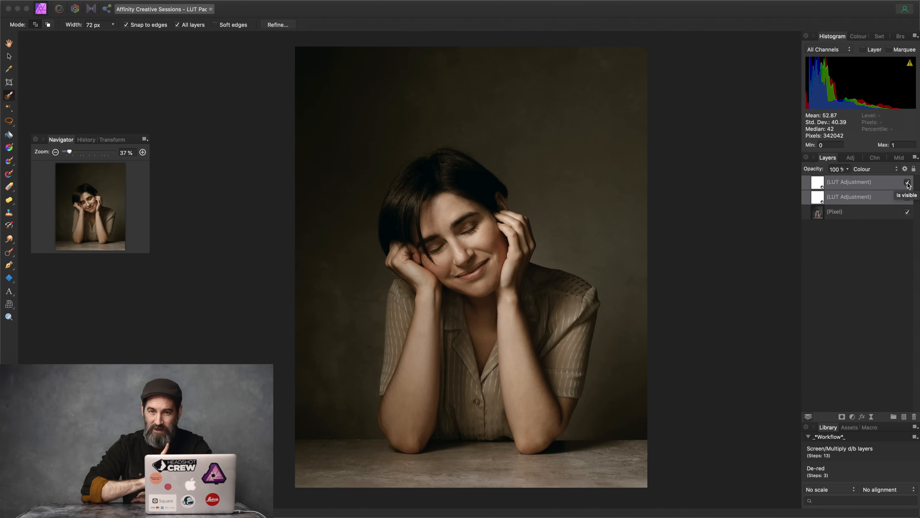
click(846, 184)
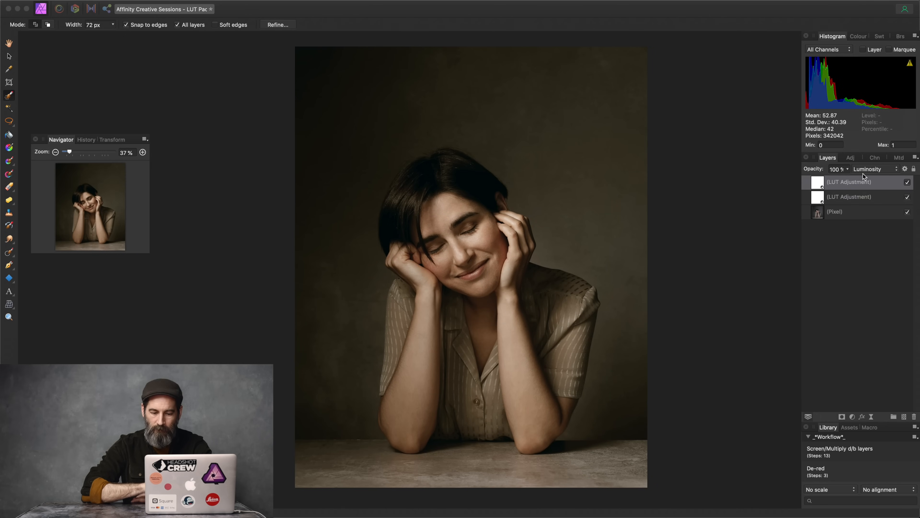
click(818, 170)
mouse_move(818, 170)
mouse_down()
mouse_move(780, 168)
mouse_move(830, 171)
mouse_up()
click(835, 198)
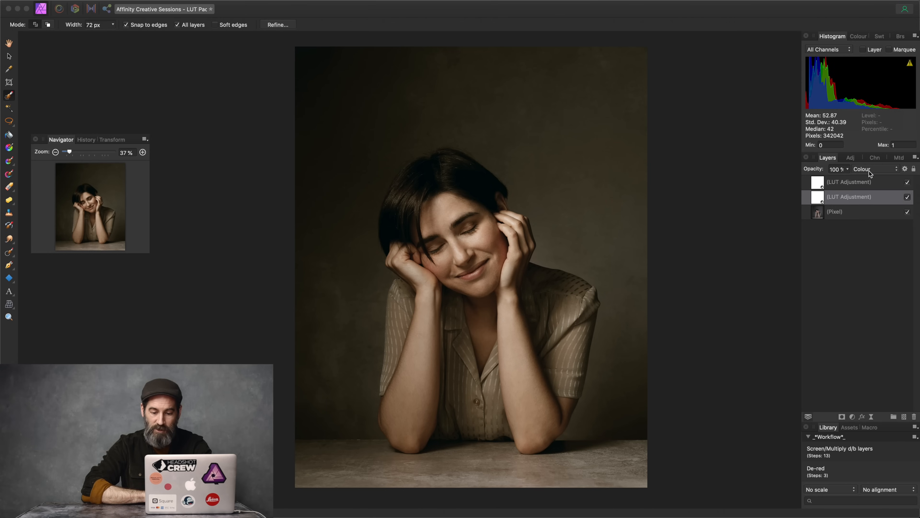
Step: Swap the lower Colour-mode layer's LUT to Top9-Diana.cube
double_click(818, 201)
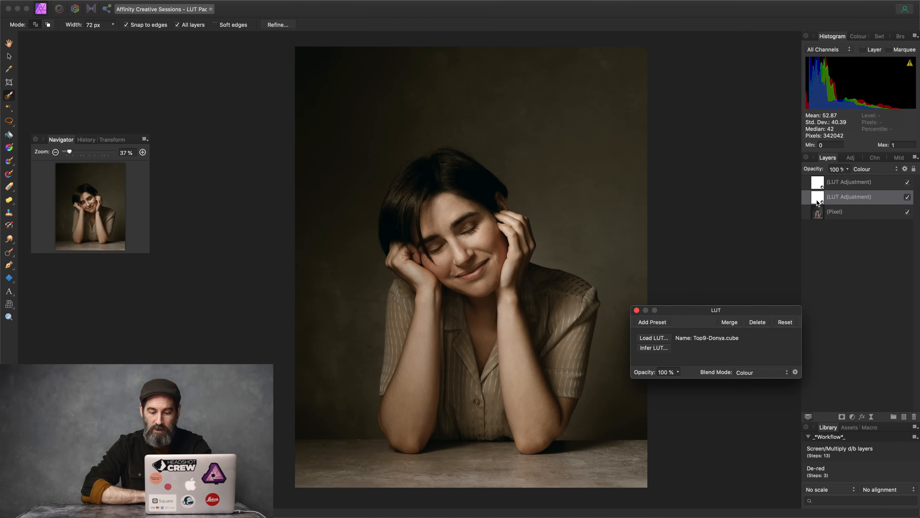
click(655, 338)
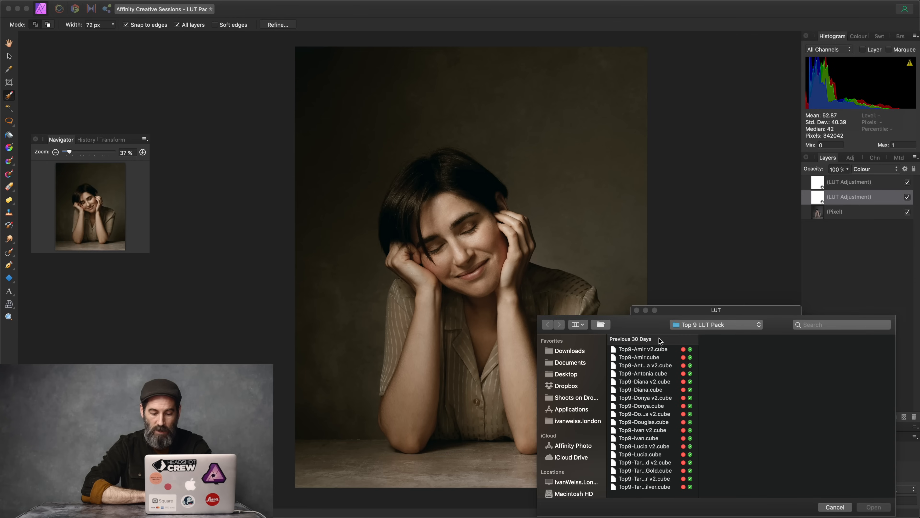
click(652, 391)
click(876, 509)
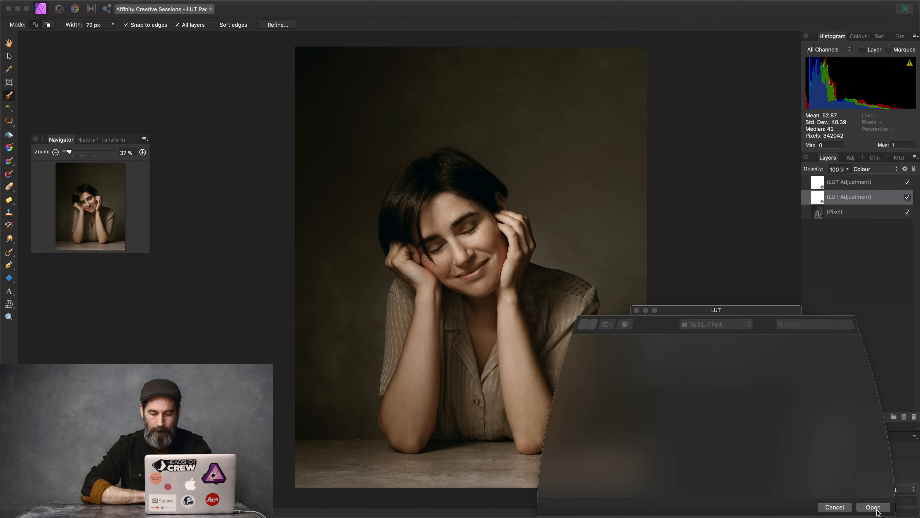
click(636, 311)
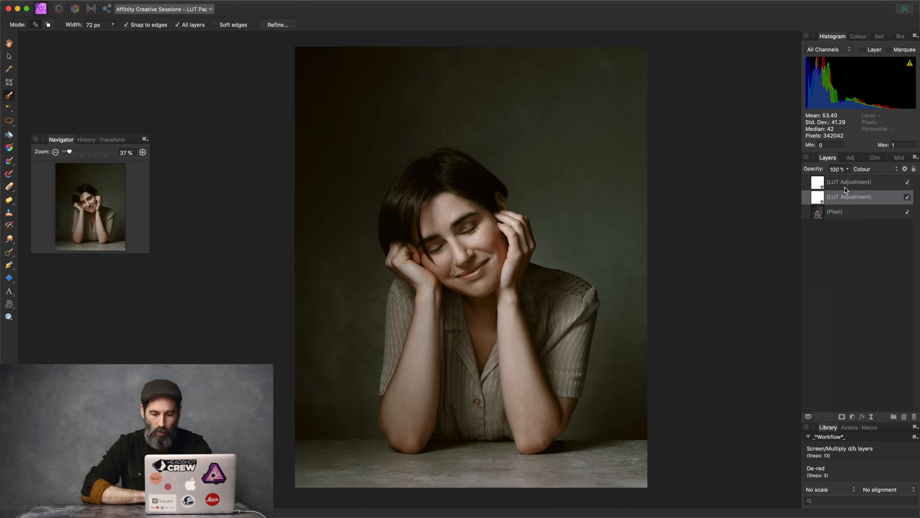
Step: Toggle the Colour and Luminosity LUT layers' visibility off and on to compare the grade
click(908, 198)
click(907, 198)
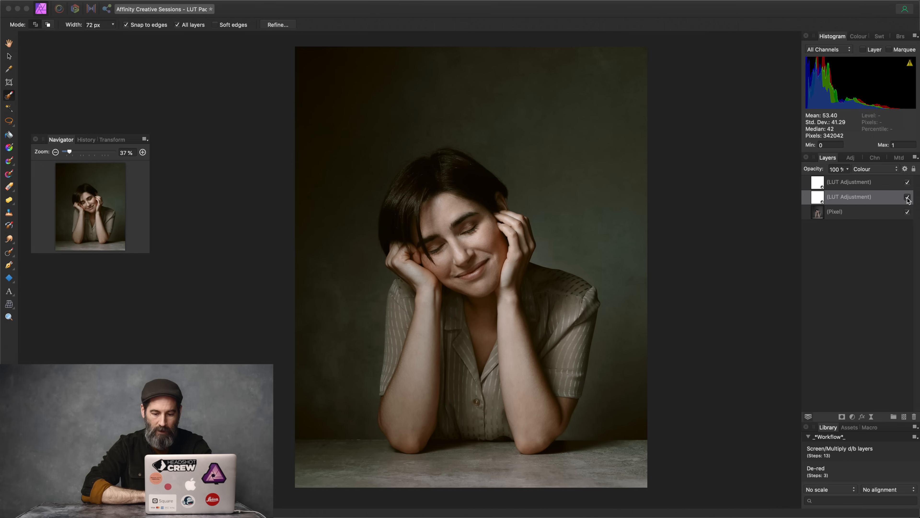
click(895, 184)
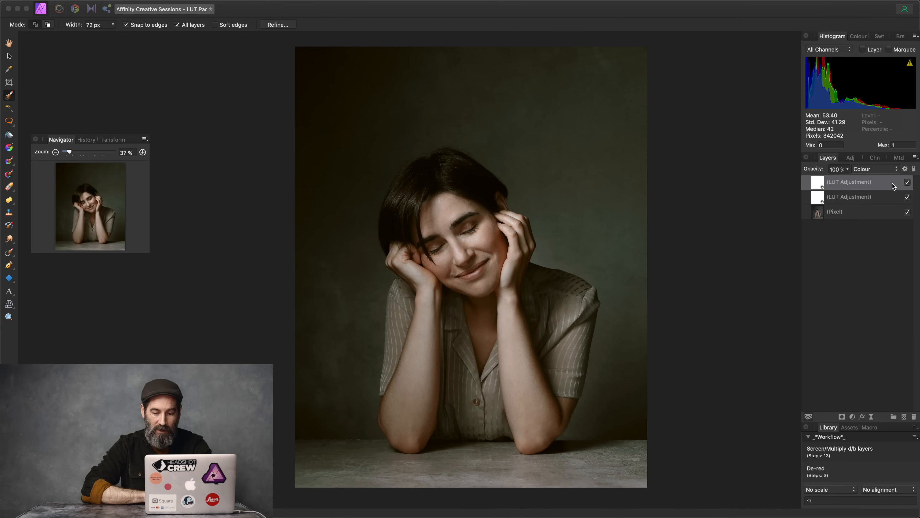
click(910, 184)
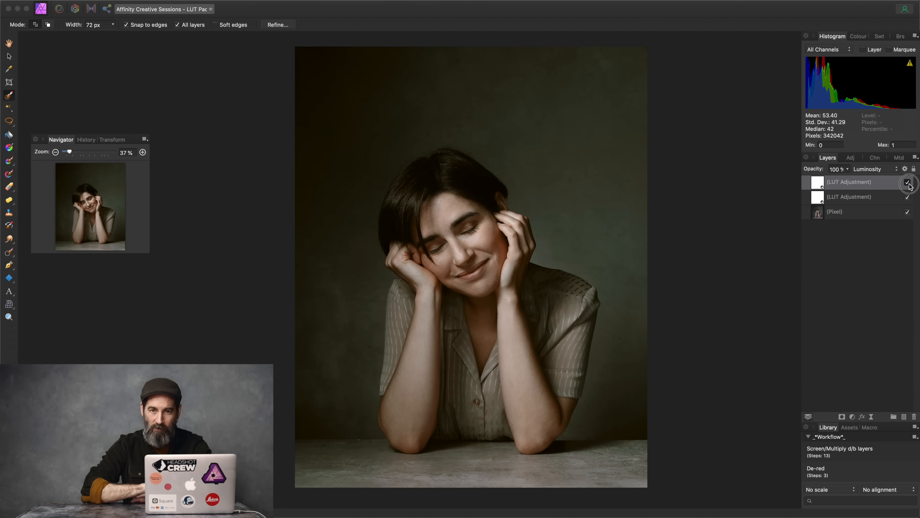
click(910, 184)
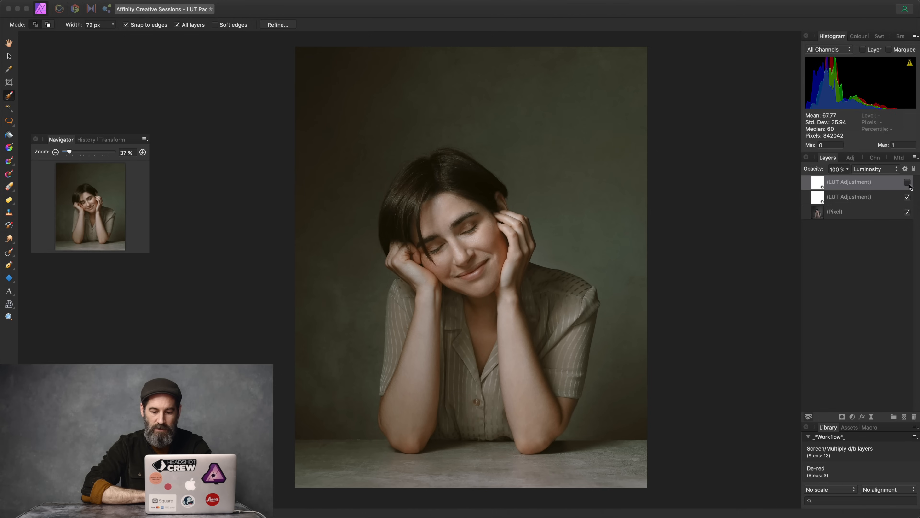
click(908, 183)
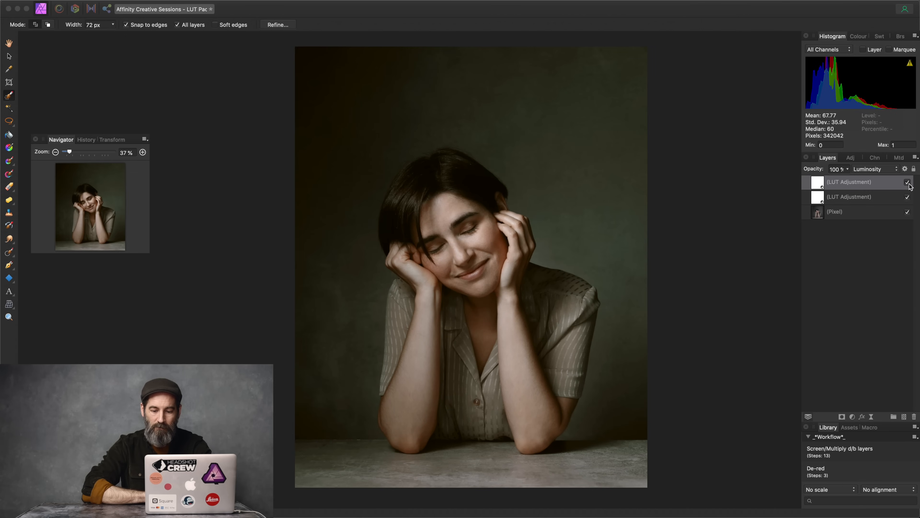